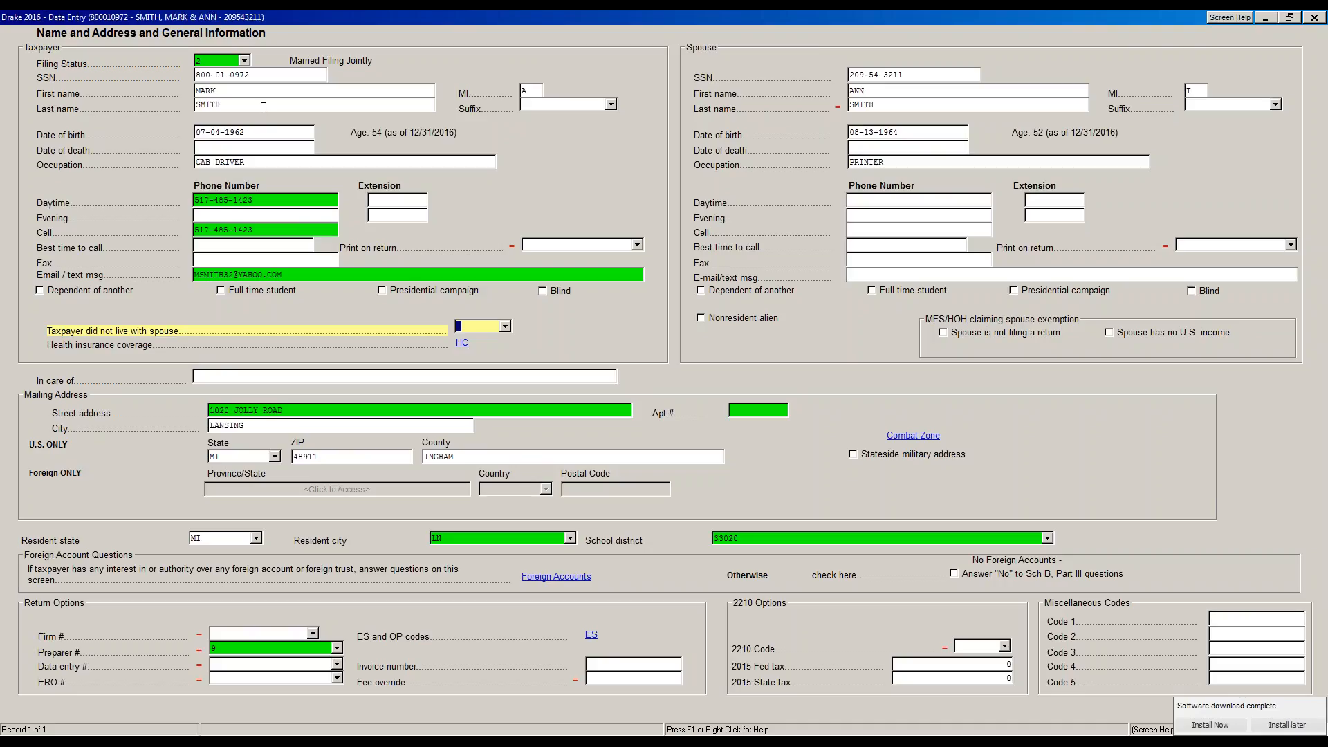
{"action": "left_click", "coordinate": [245, 61]}
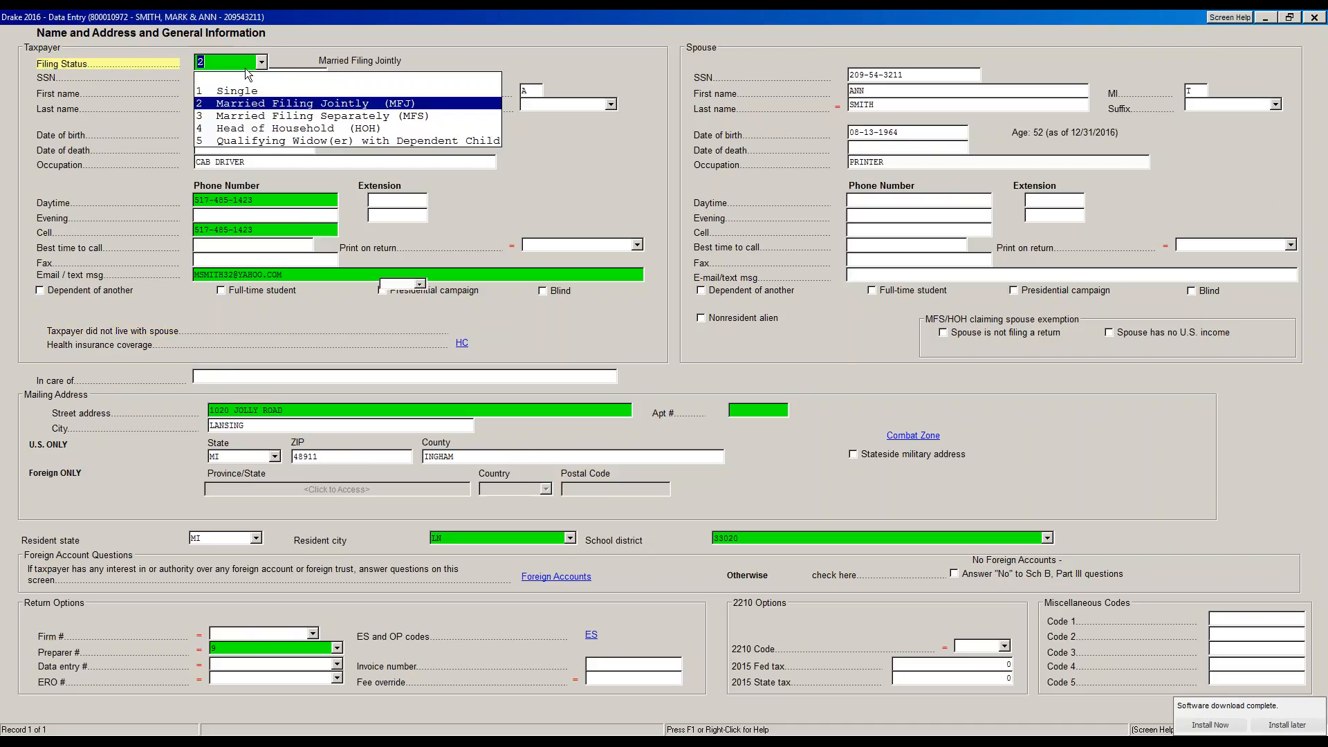
{"action": "left_click", "coordinate": [302, 109]}
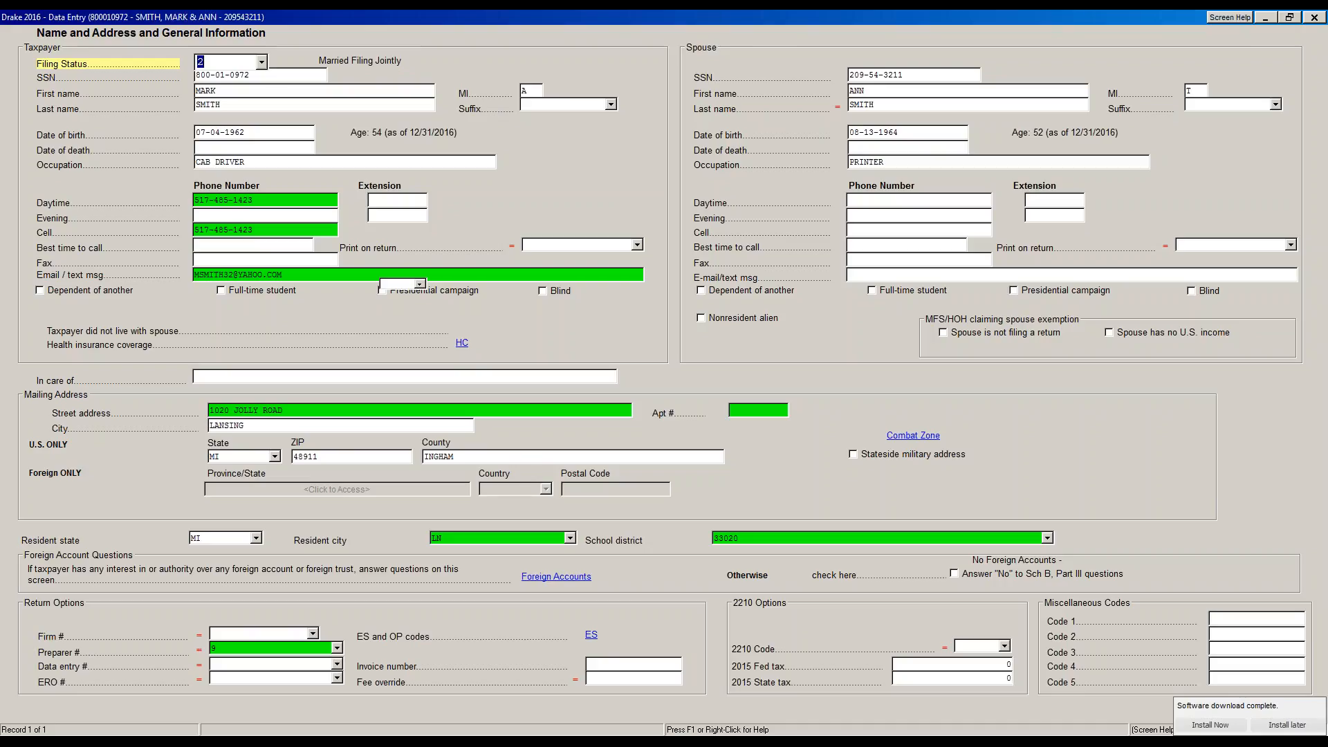
{"action": "left_click", "coordinate": [260, 62]}
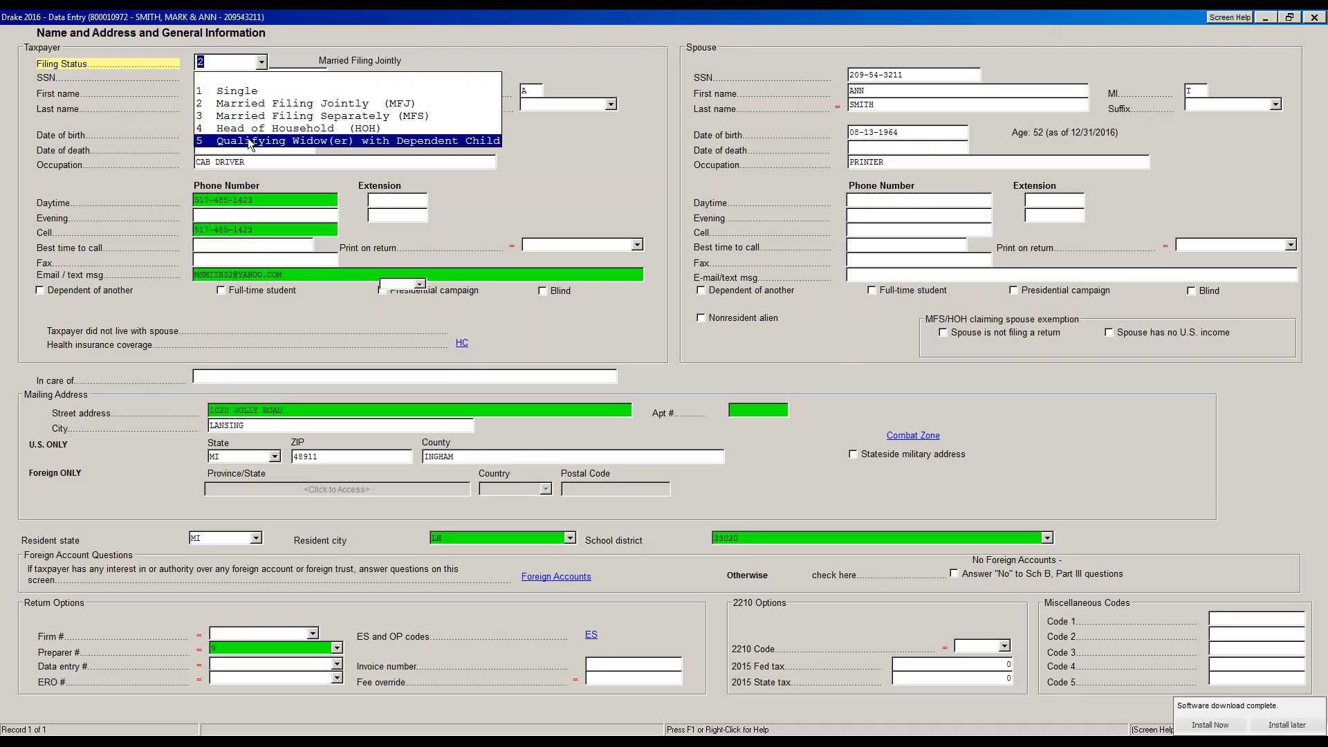
{"action": "left_click", "coordinate": [257, 104]}
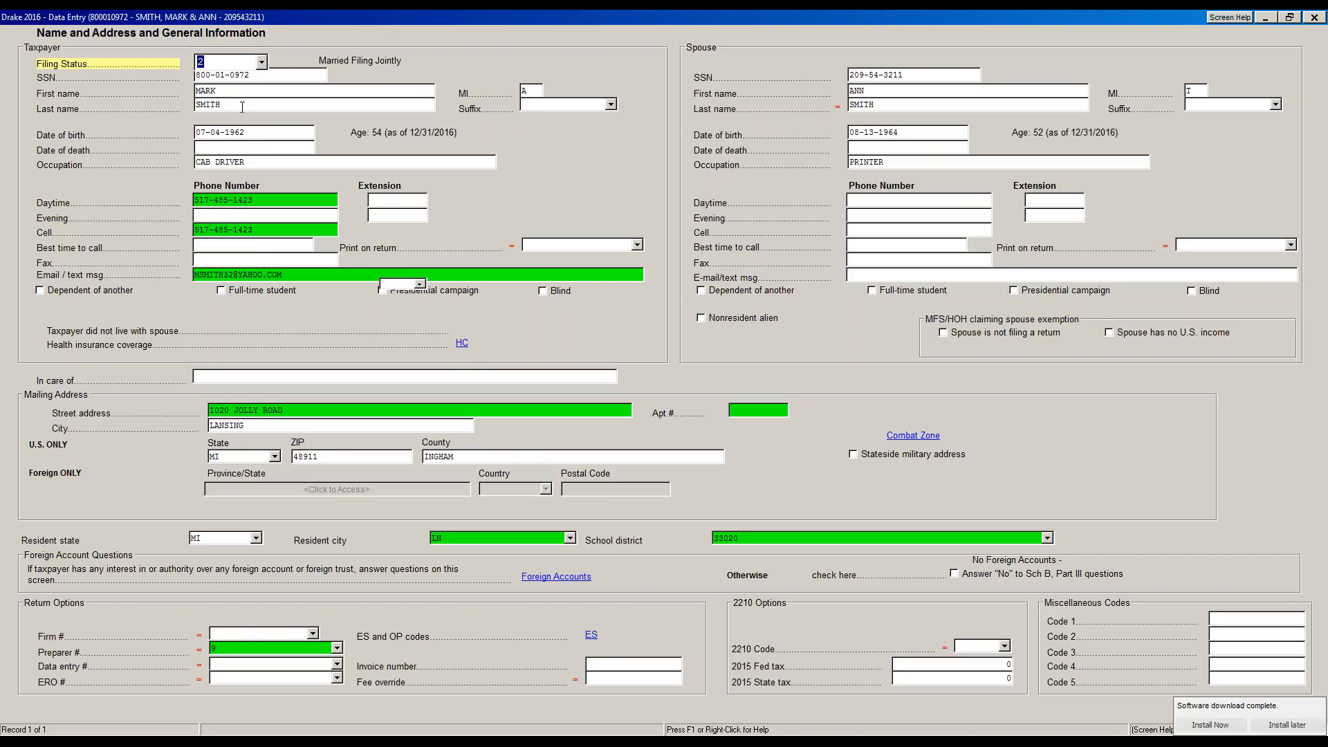
{"action": "left_click", "coordinate": [612, 105]}
{"action": "left_click", "coordinate": [641, 106]}
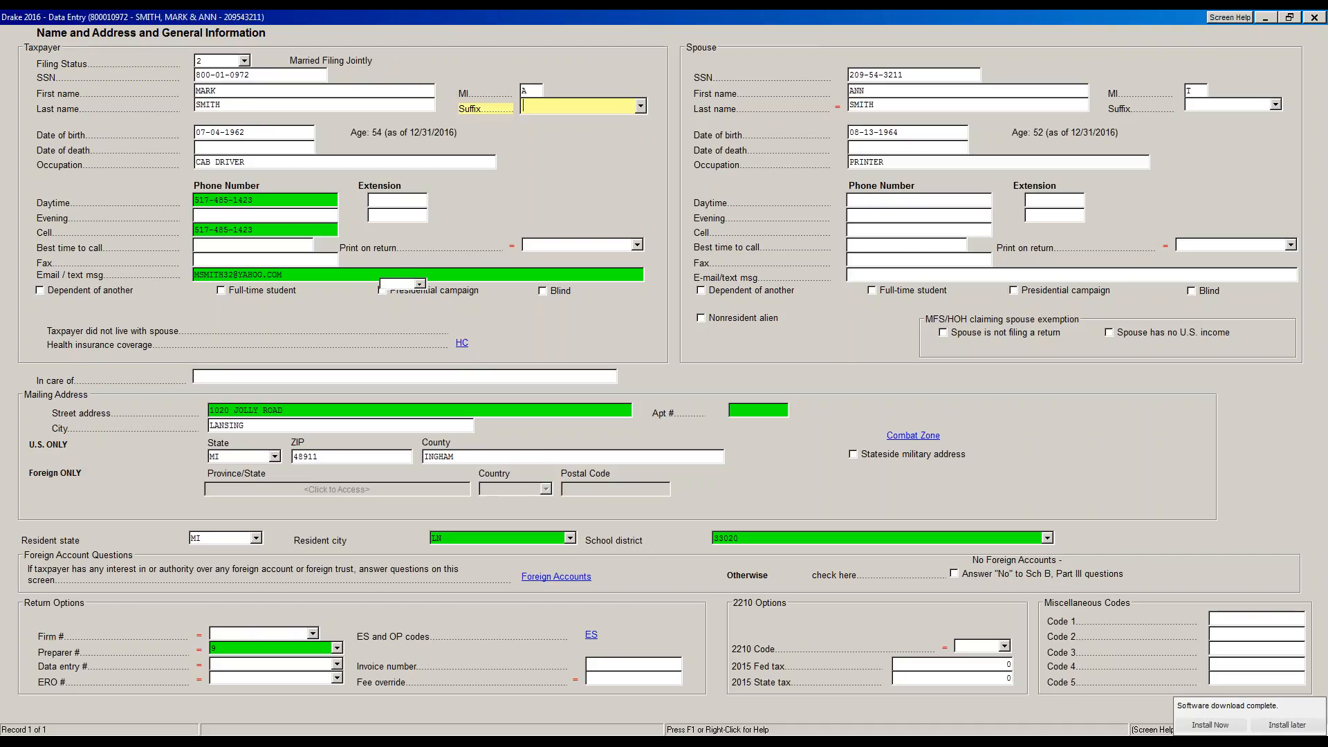
{"action": "key", "text": "Tab"}
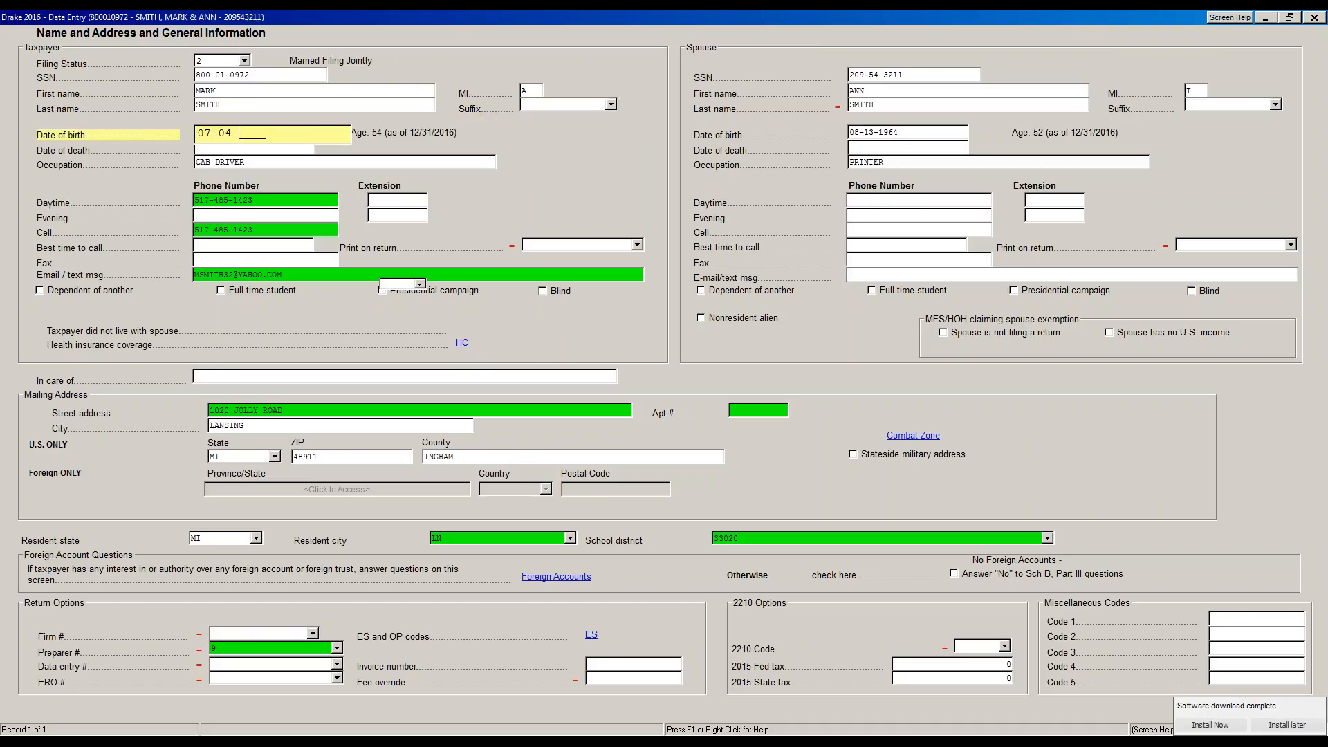
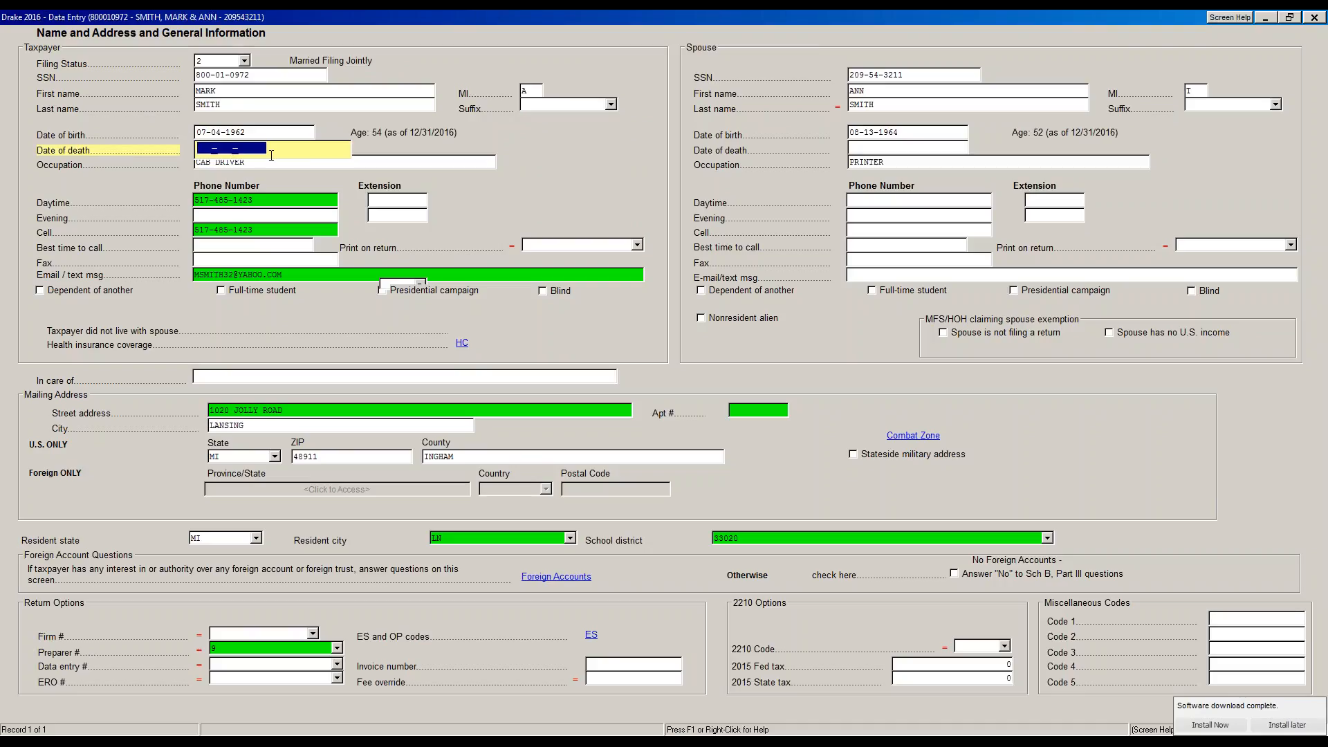
{"action": "left_click", "coordinate": [316, 166]}
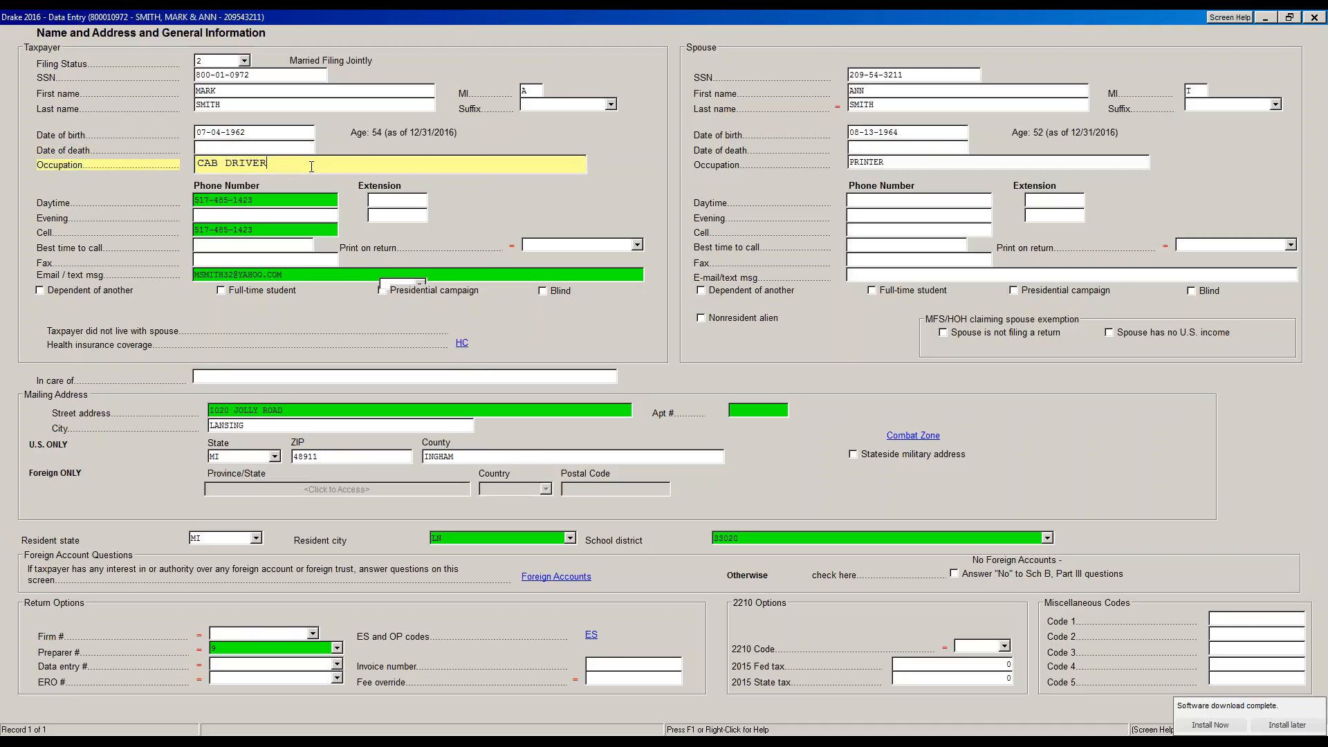
{"action": "left_click", "coordinate": [302, 200]}
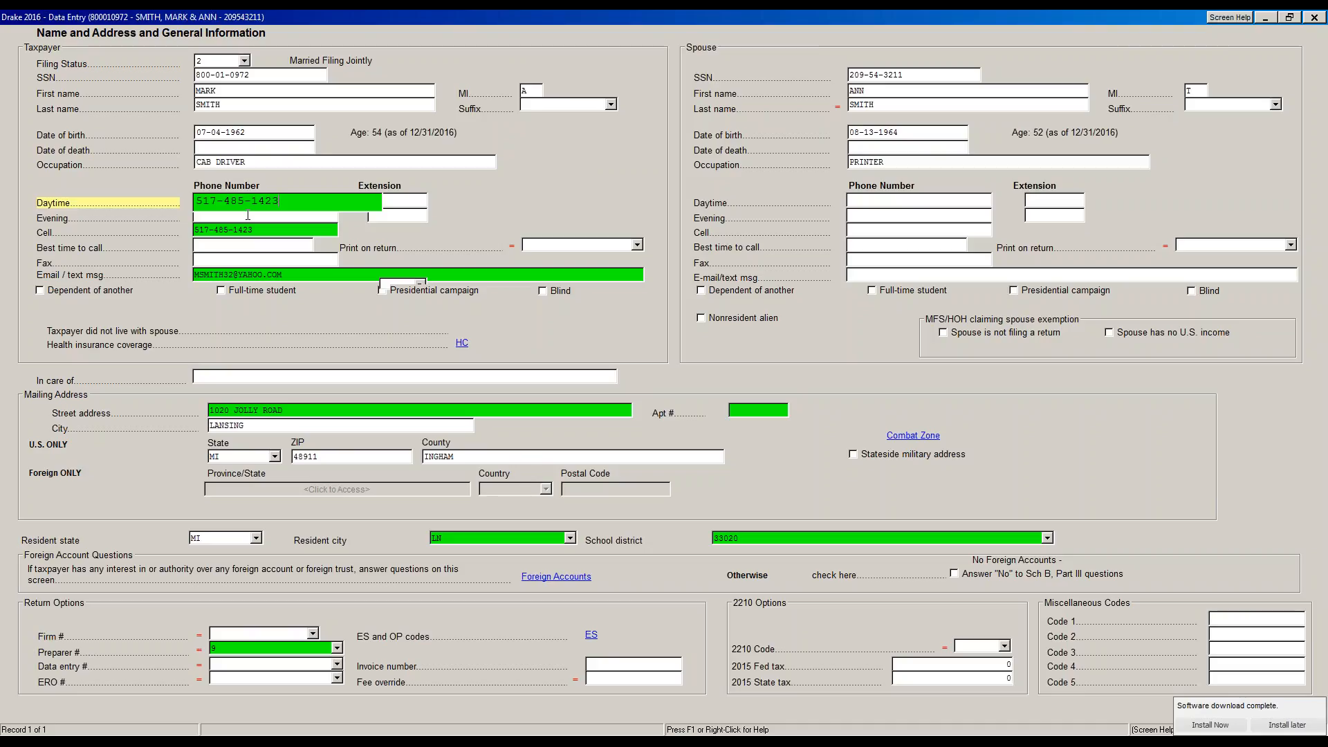
{"action": "left_click", "coordinate": [281, 234]}
{"action": "left_click", "coordinate": [207, 201]}
{"action": "left_click_drag", "start_coordinate": [279, 200], "coordinate": [195, 200]}
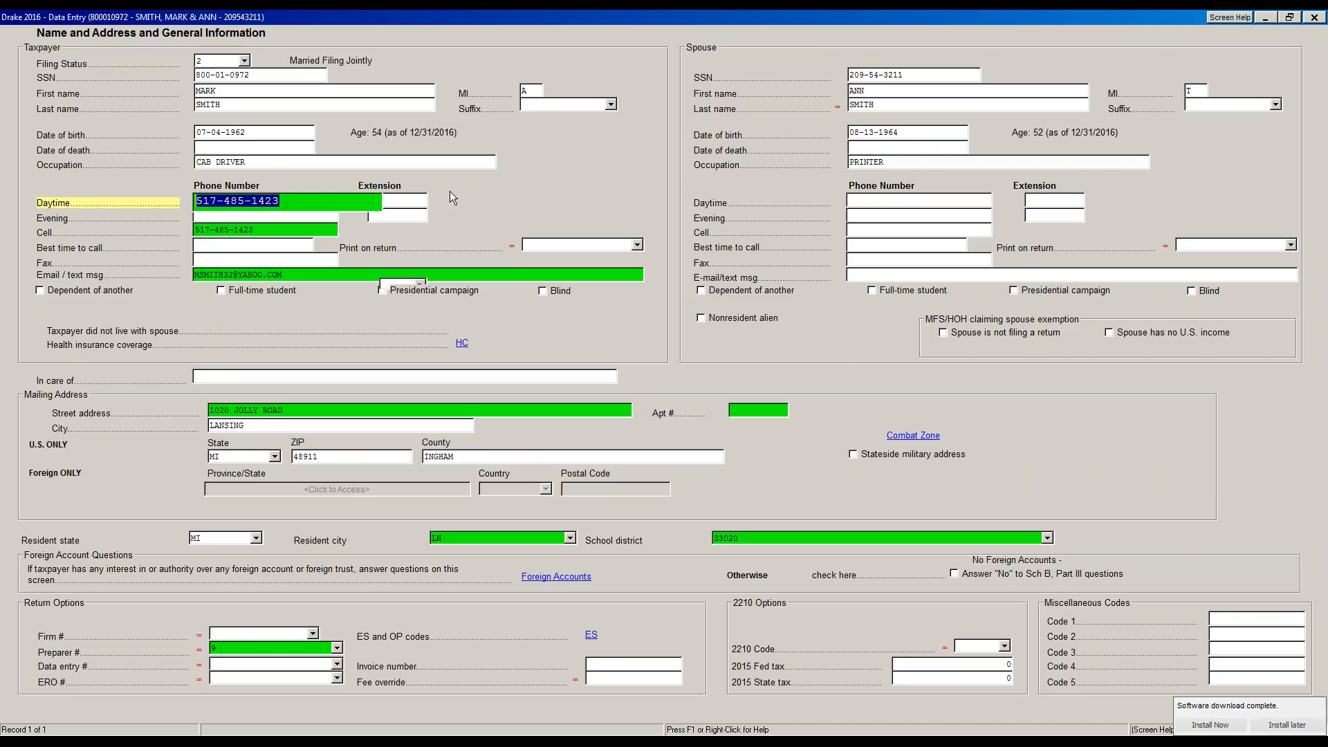
{"action": "left_click", "coordinate": [169, 230]}
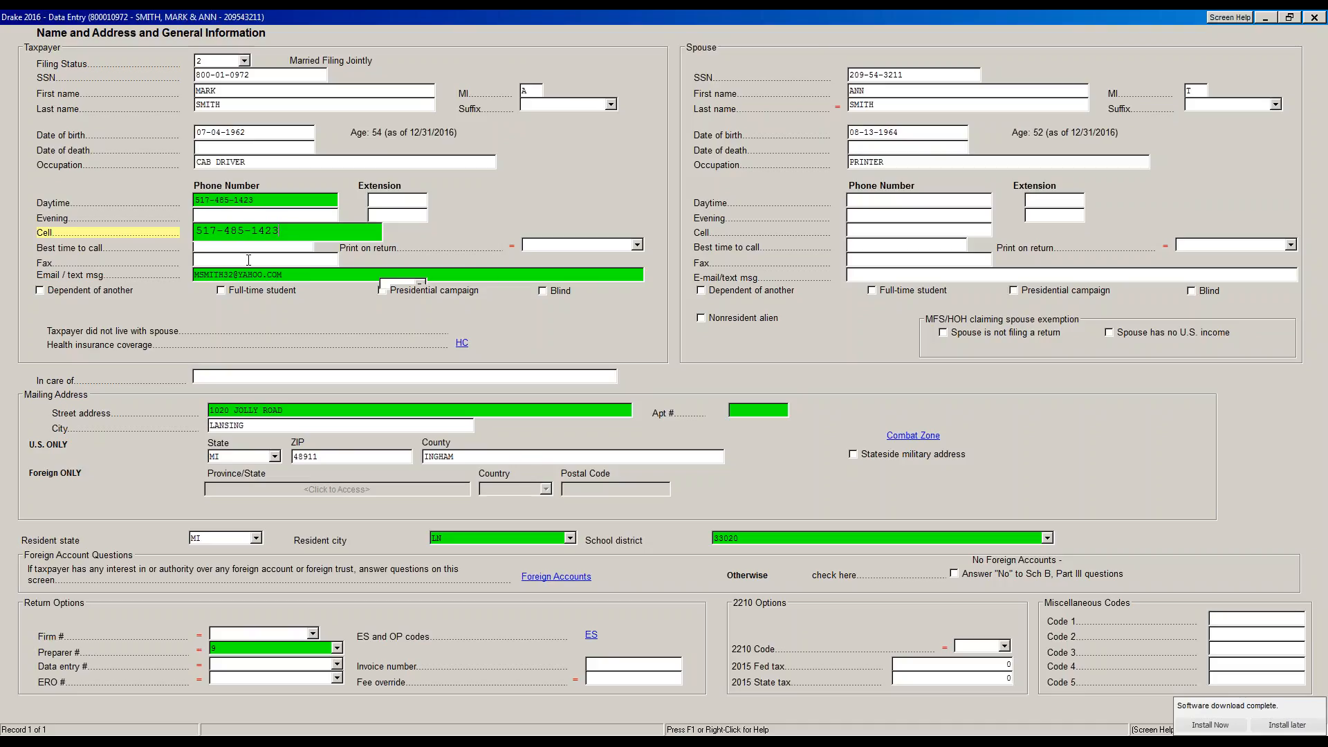
{"action": "left_click", "coordinate": [276, 261]}
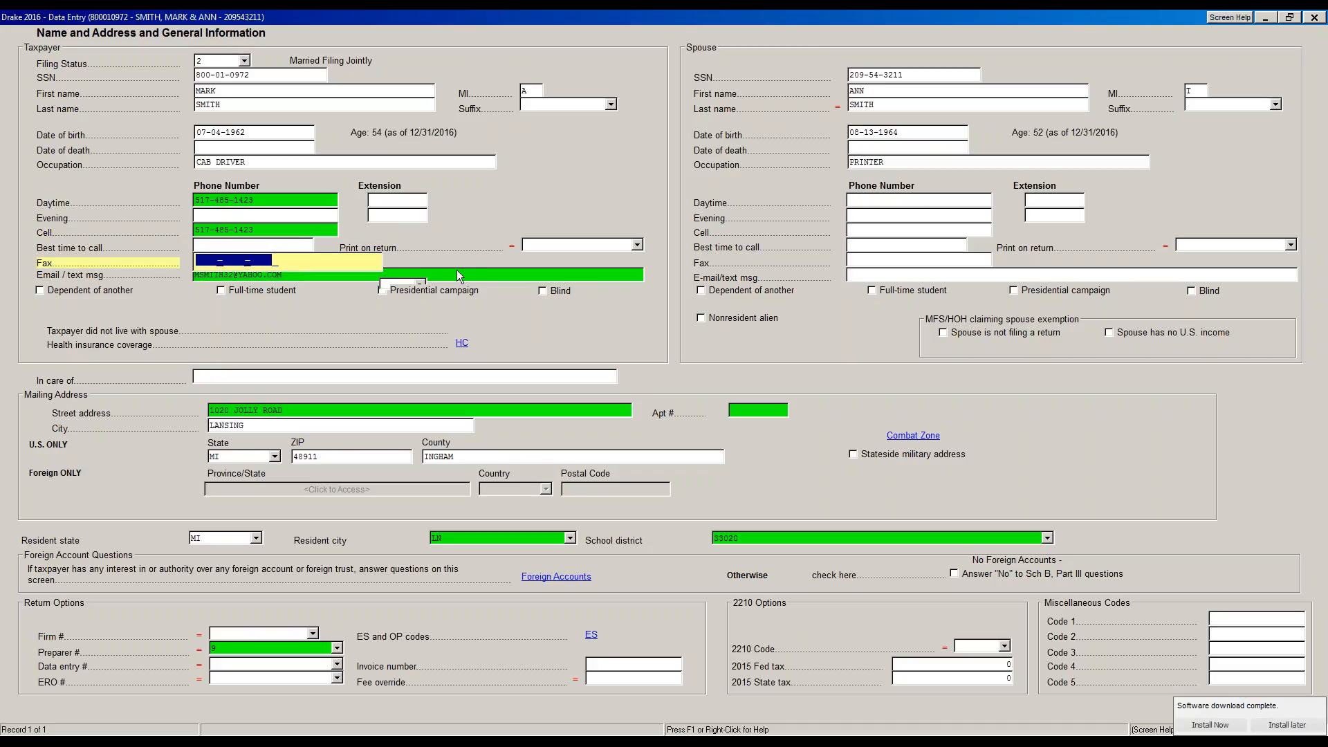
{"action": "left_click", "coordinate": [322, 276]}
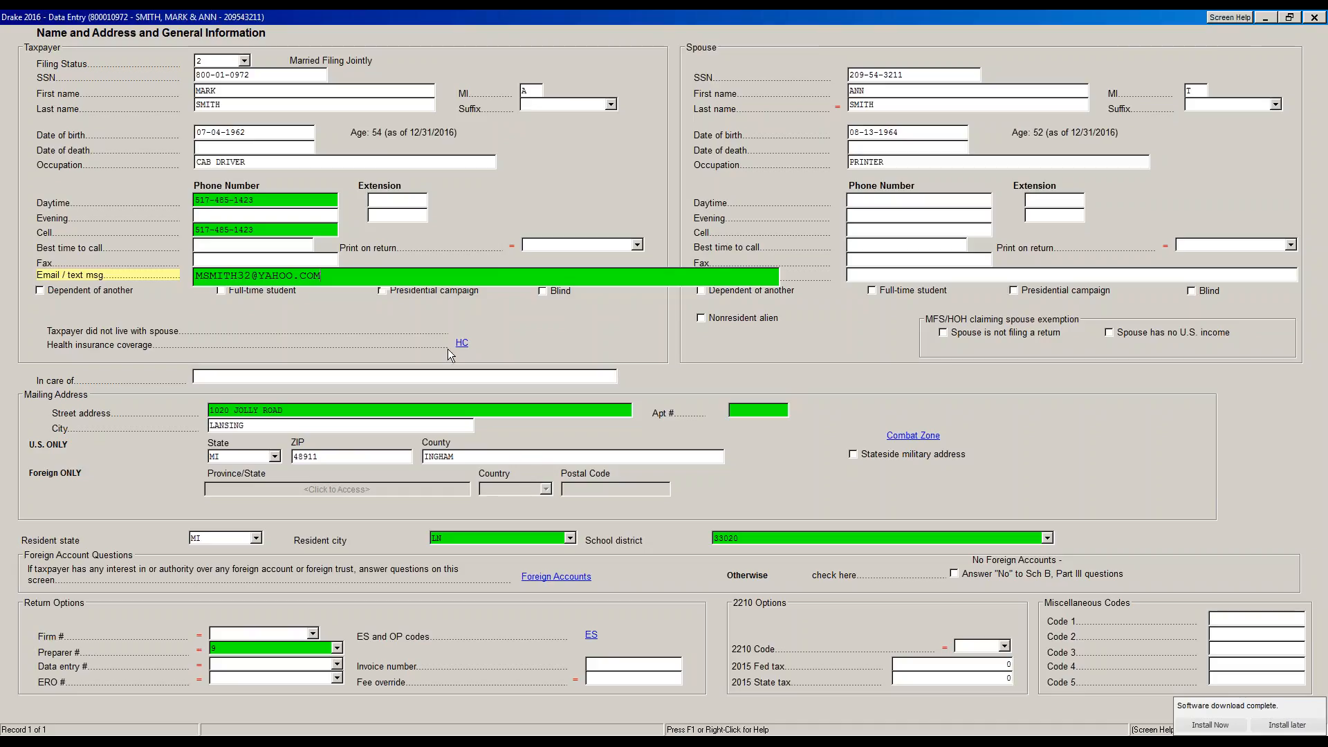
{"action": "left_click", "coordinate": [388, 412]}
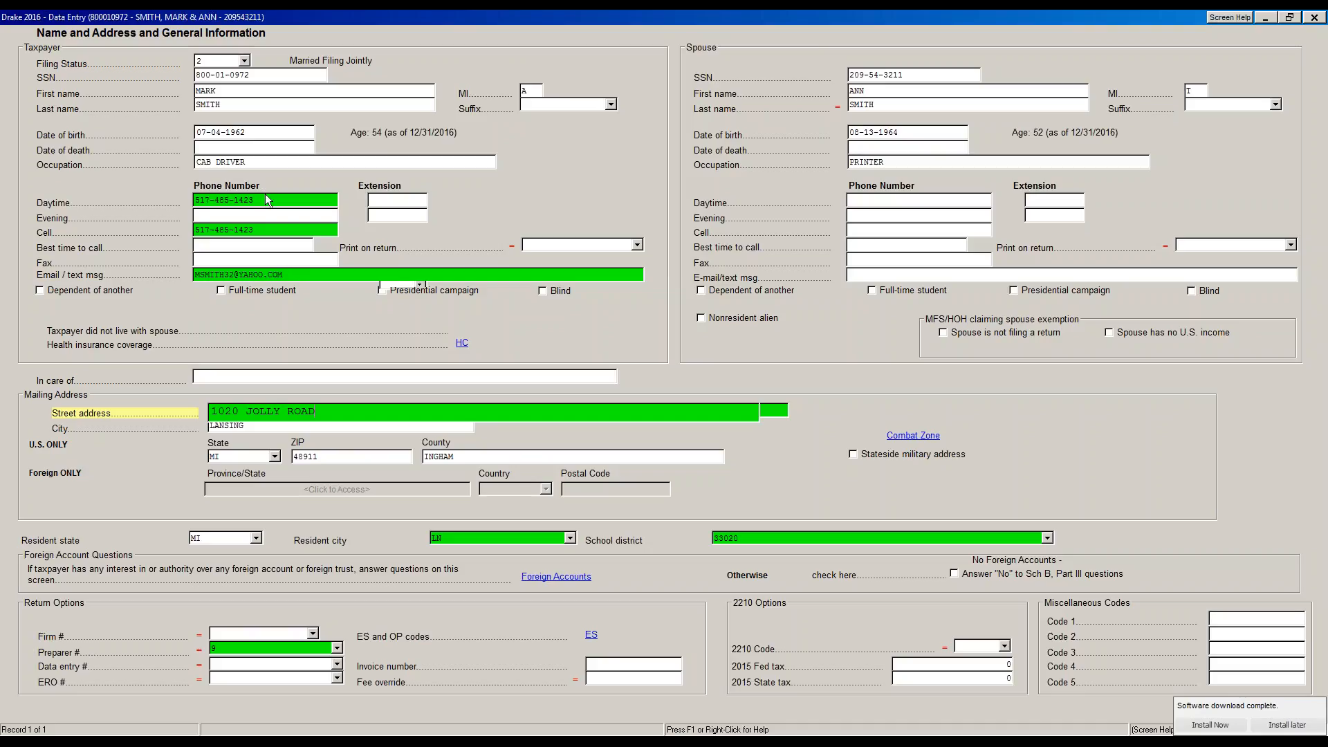
Toggle the review flag off the street address and step through the mailing address fields
{"action": "left_click", "coordinate": [336, 411]}
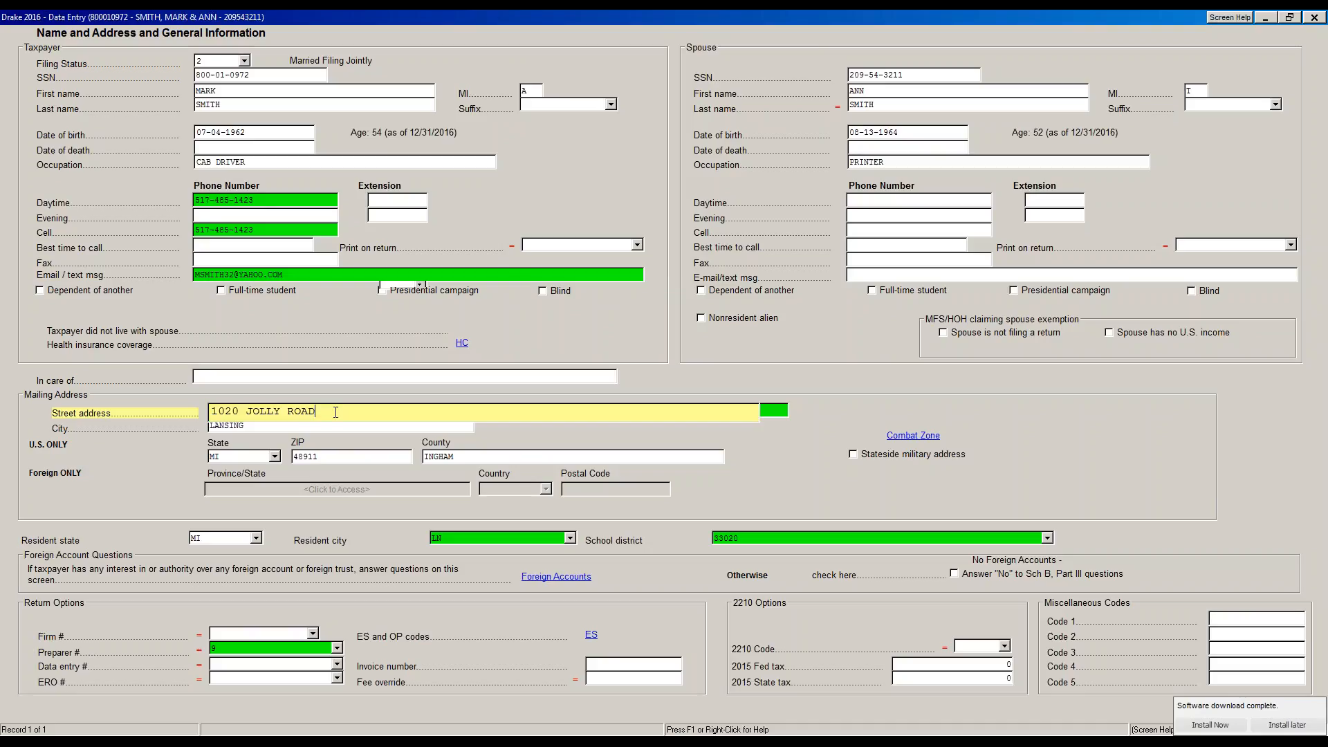
{"action": "key", "text": "F2"}
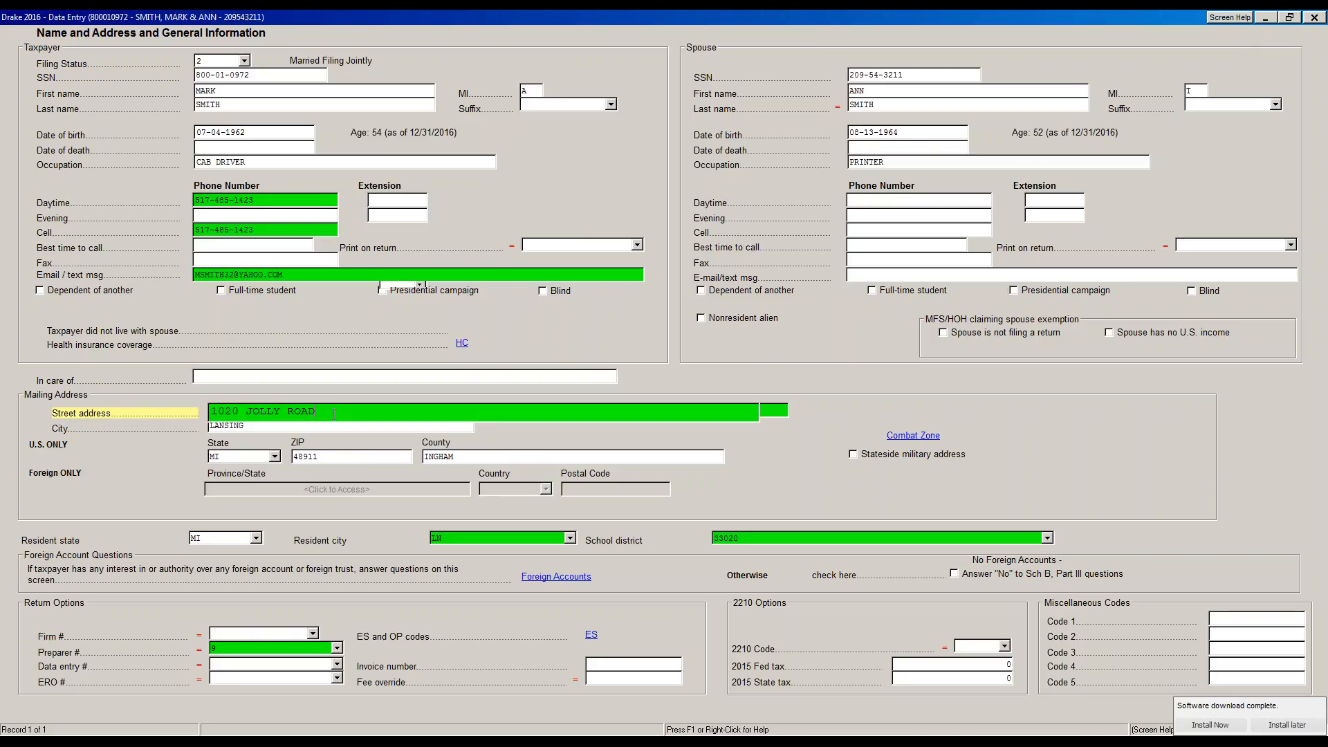
{"action": "key", "text": "F2"}
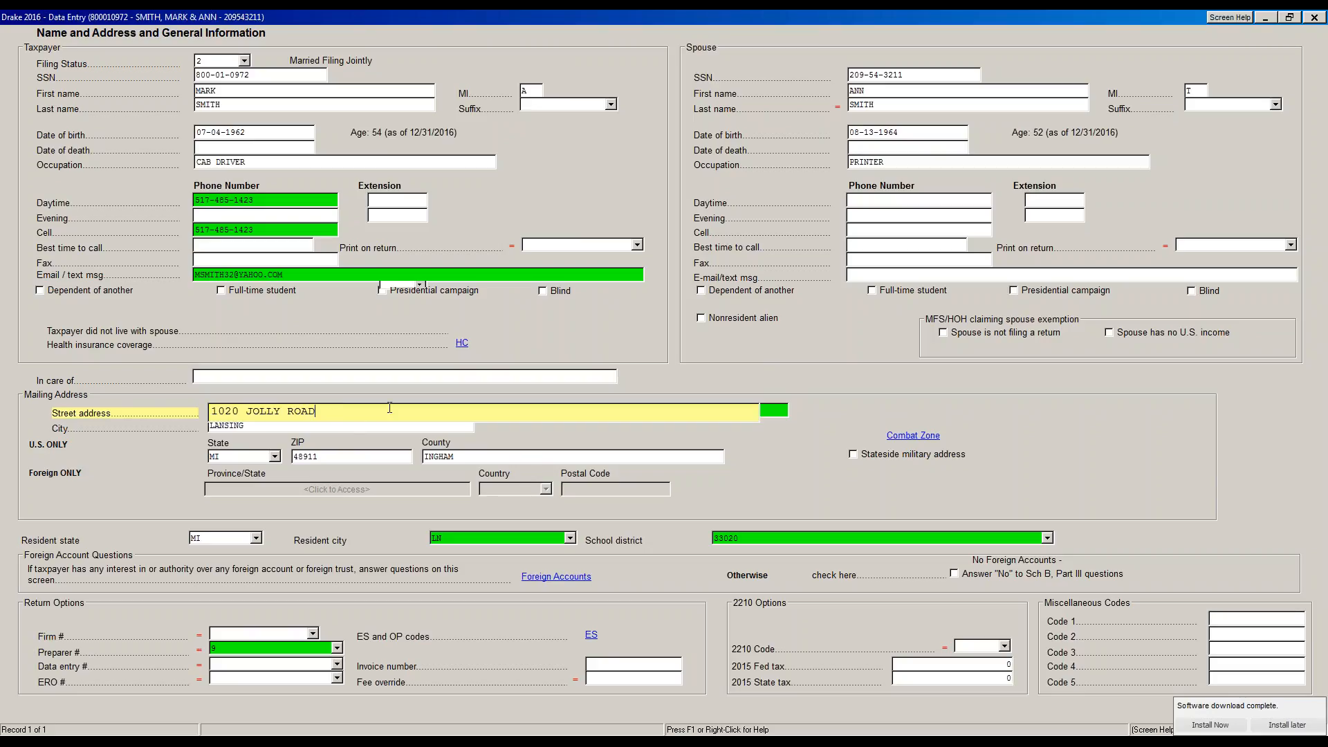
{"action": "key", "text": "Tab"}
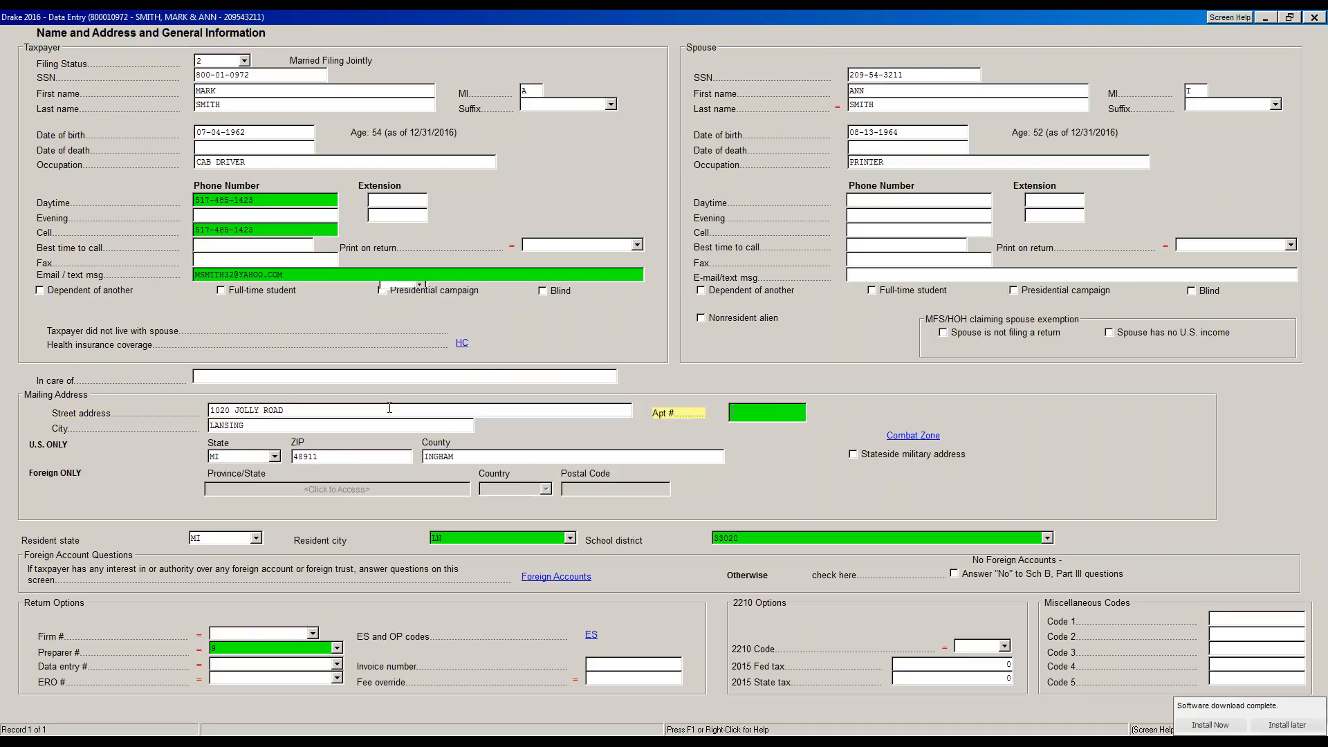
{"action": "key", "text": "Tab"}
{"action": "key", "text": "Tab"}
{"action": "key", "text": "Tab"}
{"action": "key", "text": "Tab"}
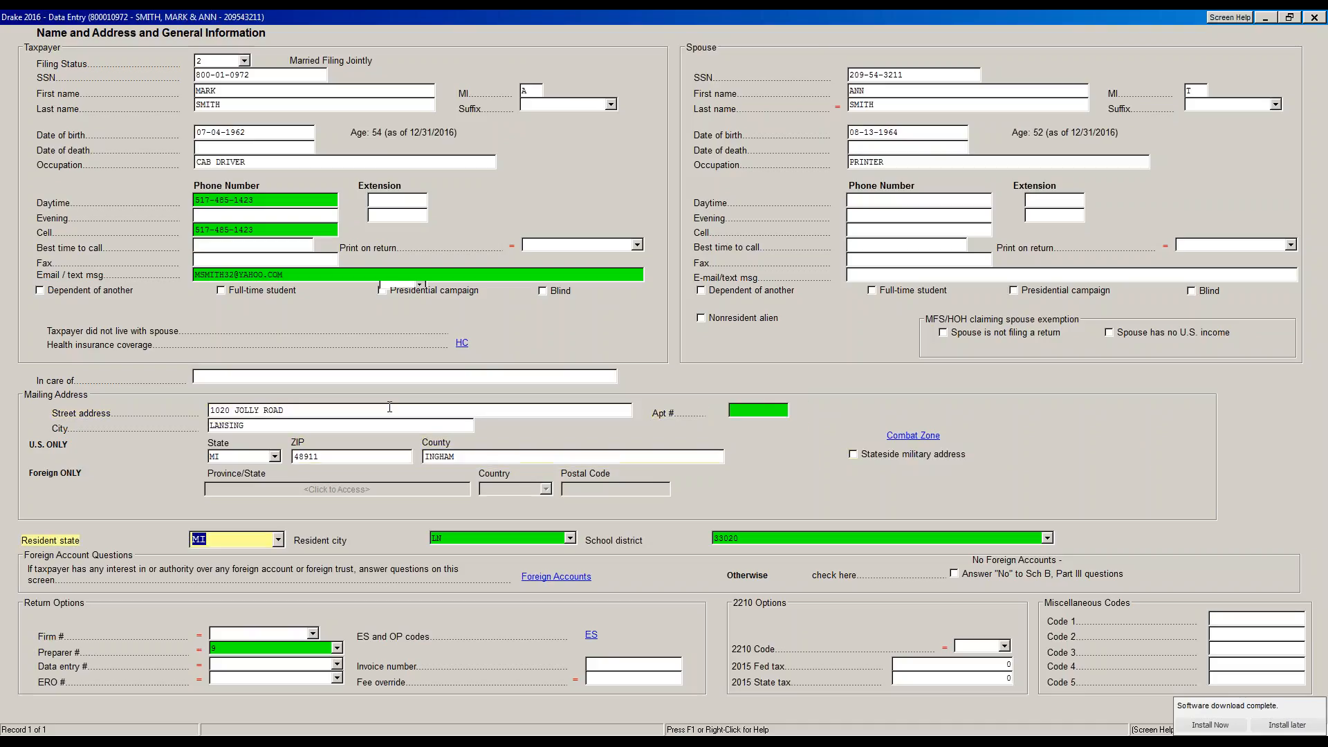
{"action": "key", "text": "shift+Tab"}
{"action": "key", "text": "shift+Tab"}
{"action": "key", "text": "shift+Tab"}
{"action": "key", "text": "shift+Tab"}
{"action": "key", "text": "shift+Tab"}
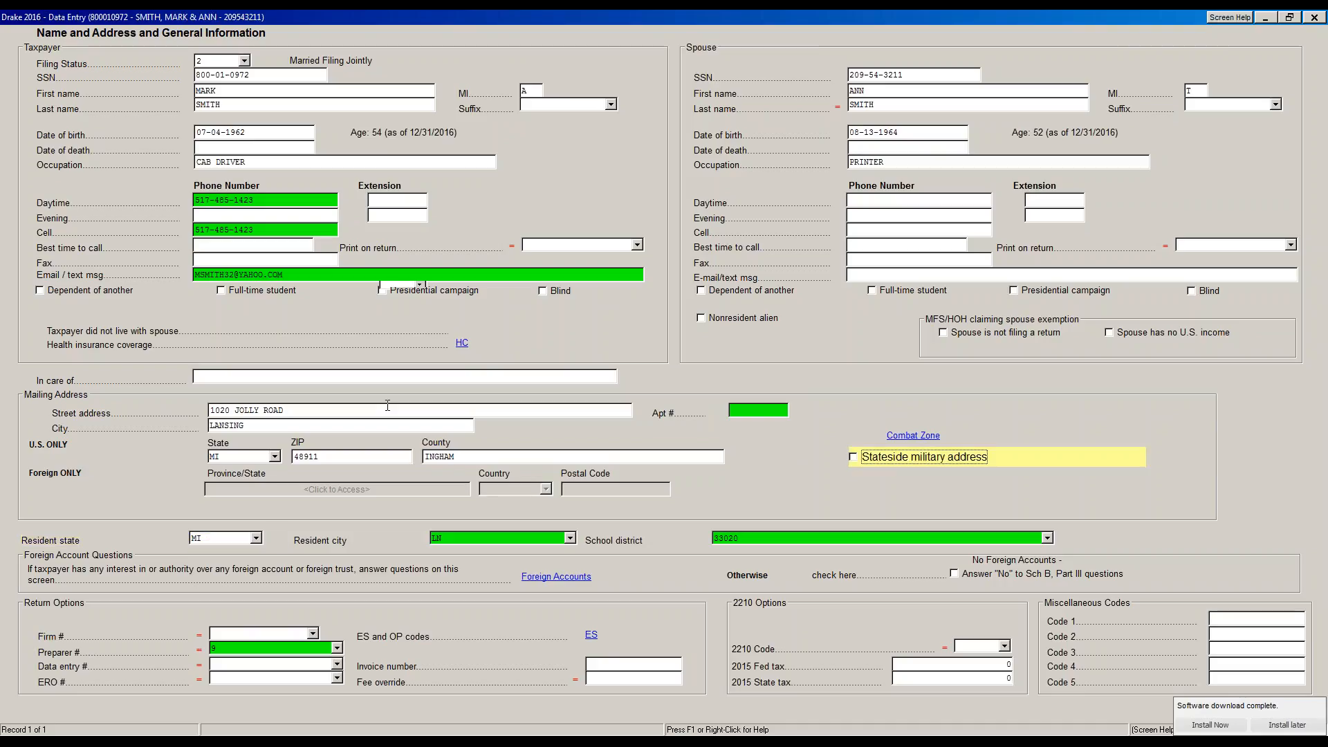
{"action": "key", "text": "shift+Tab"}
{"action": "key", "text": "shift+Tab"}
{"action": "key", "text": "shift+Tab"}
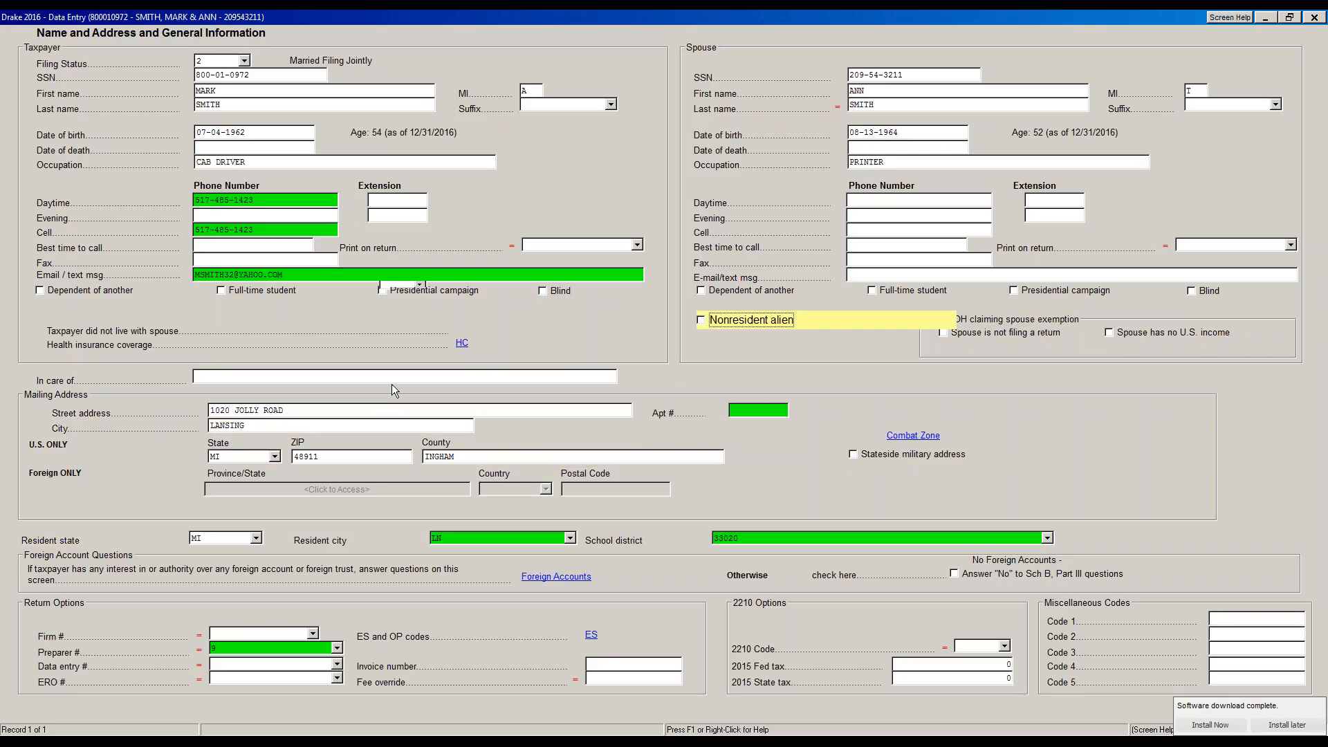
{"action": "left_click", "coordinate": [220, 61]}
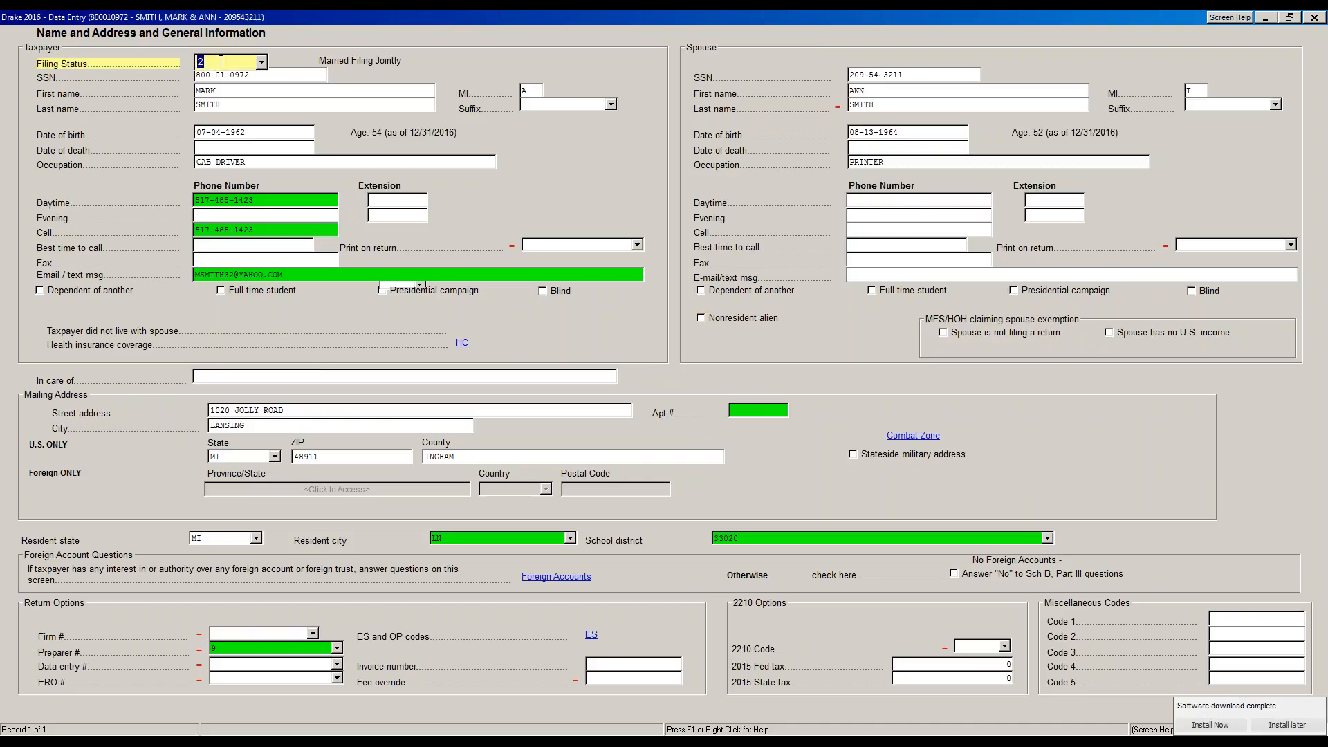
{"action": "key", "text": "Return"}
{"action": "key", "text": "Return"}
{"action": "key", "text": "Return"}
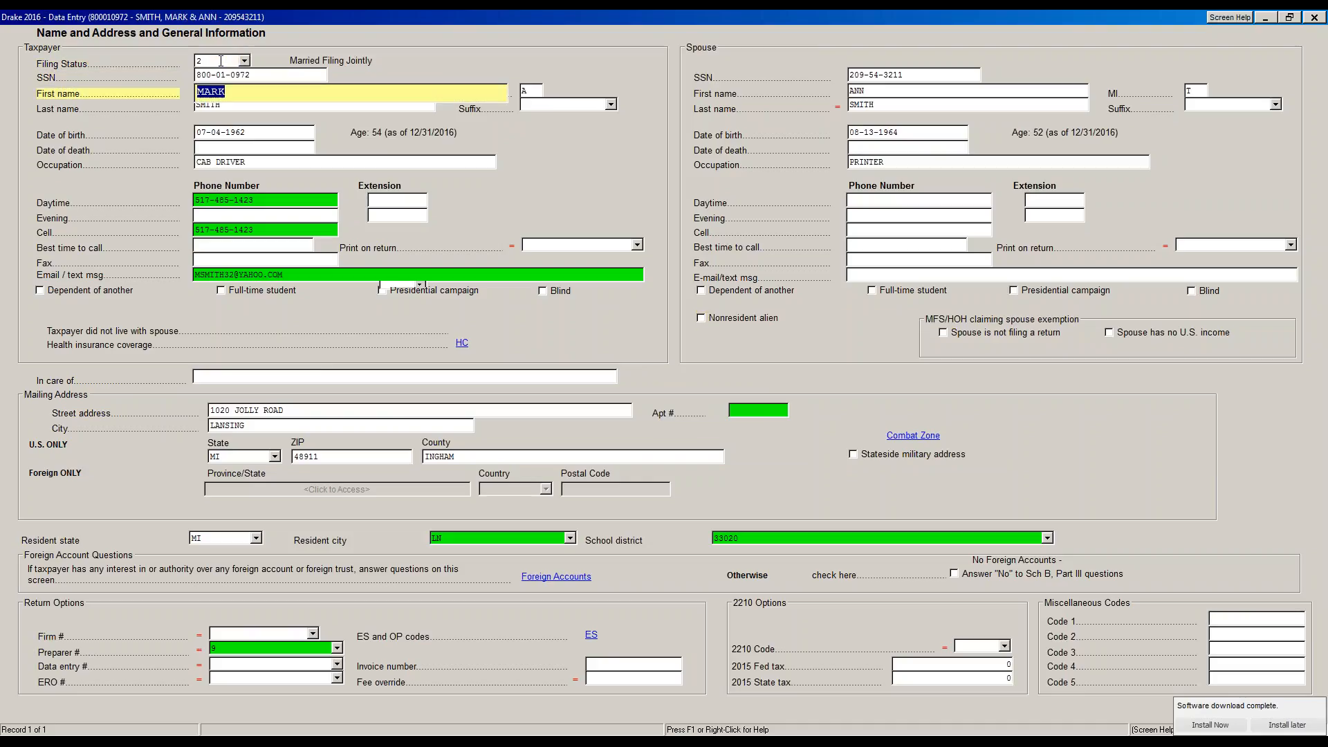
{"action": "key", "text": "Return"}
{"action": "key", "text": "Return"}
{"action": "key", "text": "Return"}
{"action": "key", "text": "Return"}
{"action": "key", "text": "Return"}
{"action": "key", "text": "Return"}
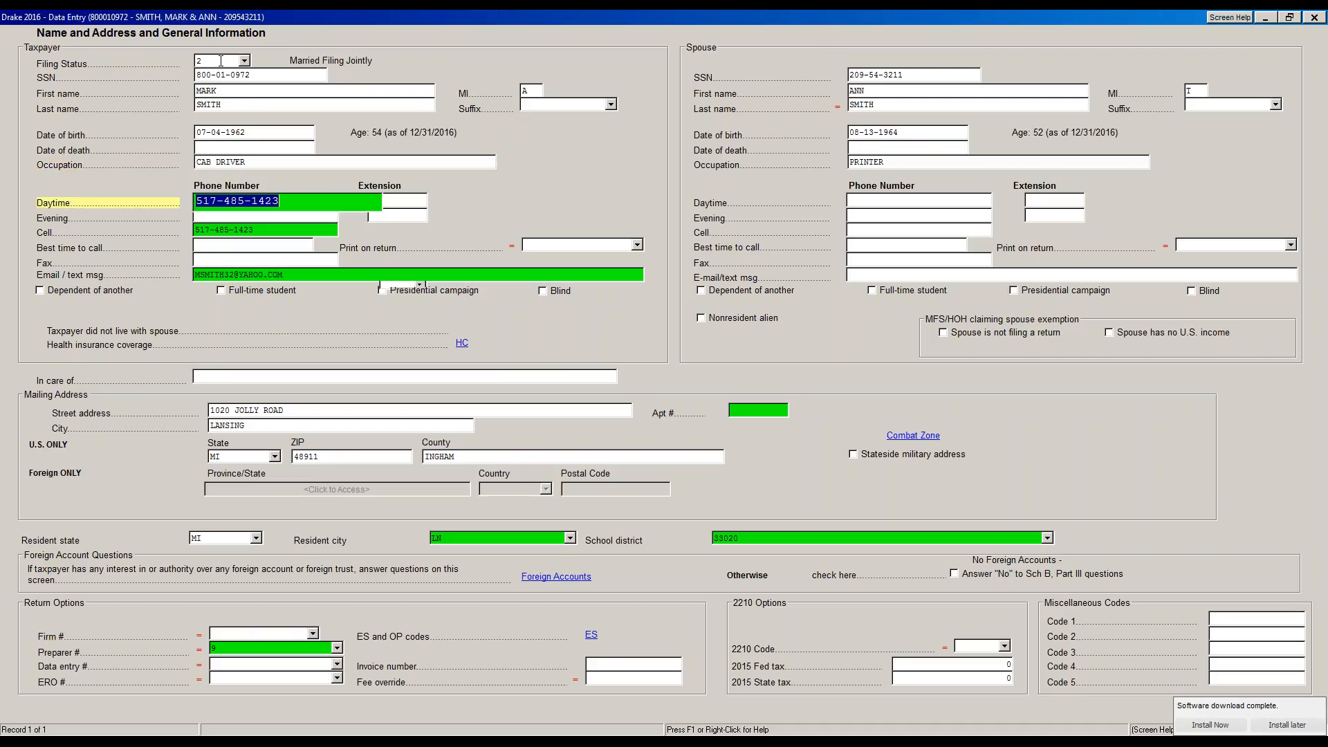
{"action": "key", "text": "Return"}
{"action": "key", "text": "Return"}
{"action": "key", "text": "Return"}
{"action": "key", "text": "Return"}
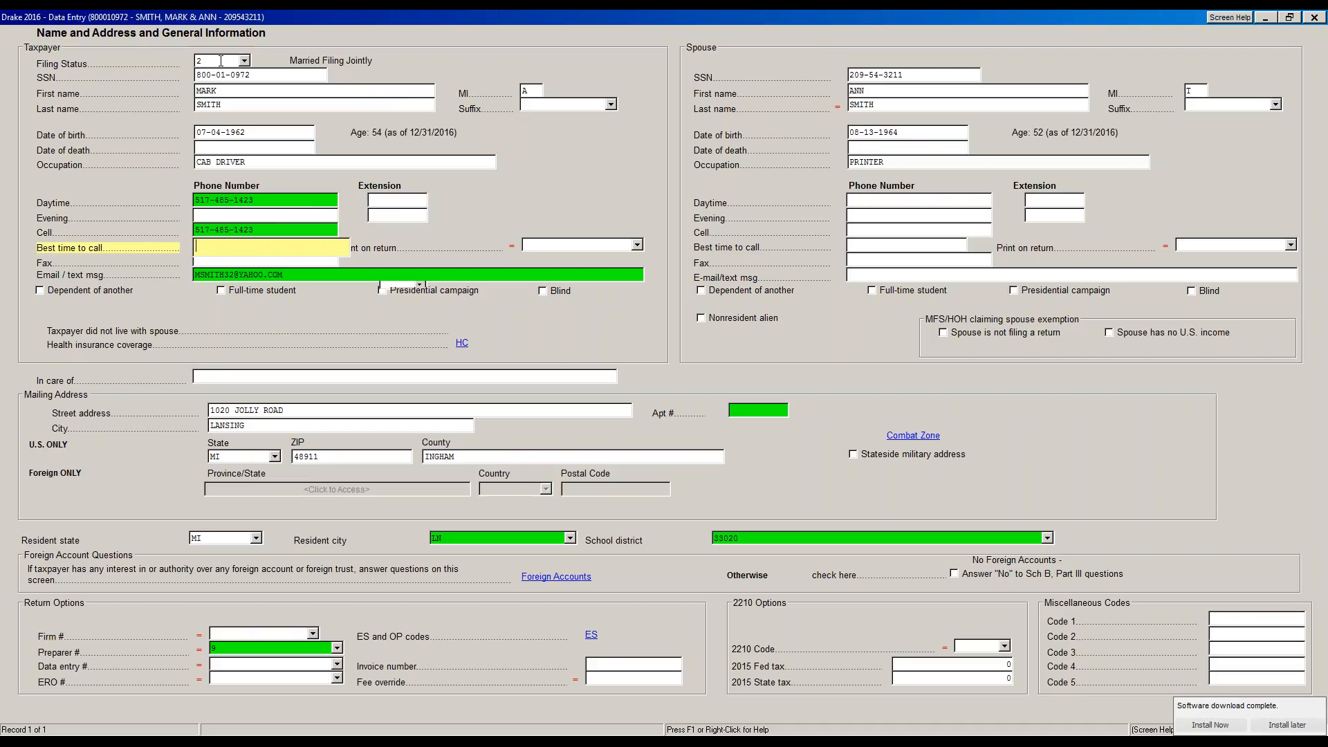
{"action": "key", "text": "Return"}
{"action": "key", "text": "Return"}
{"action": "key", "text": "Return"}
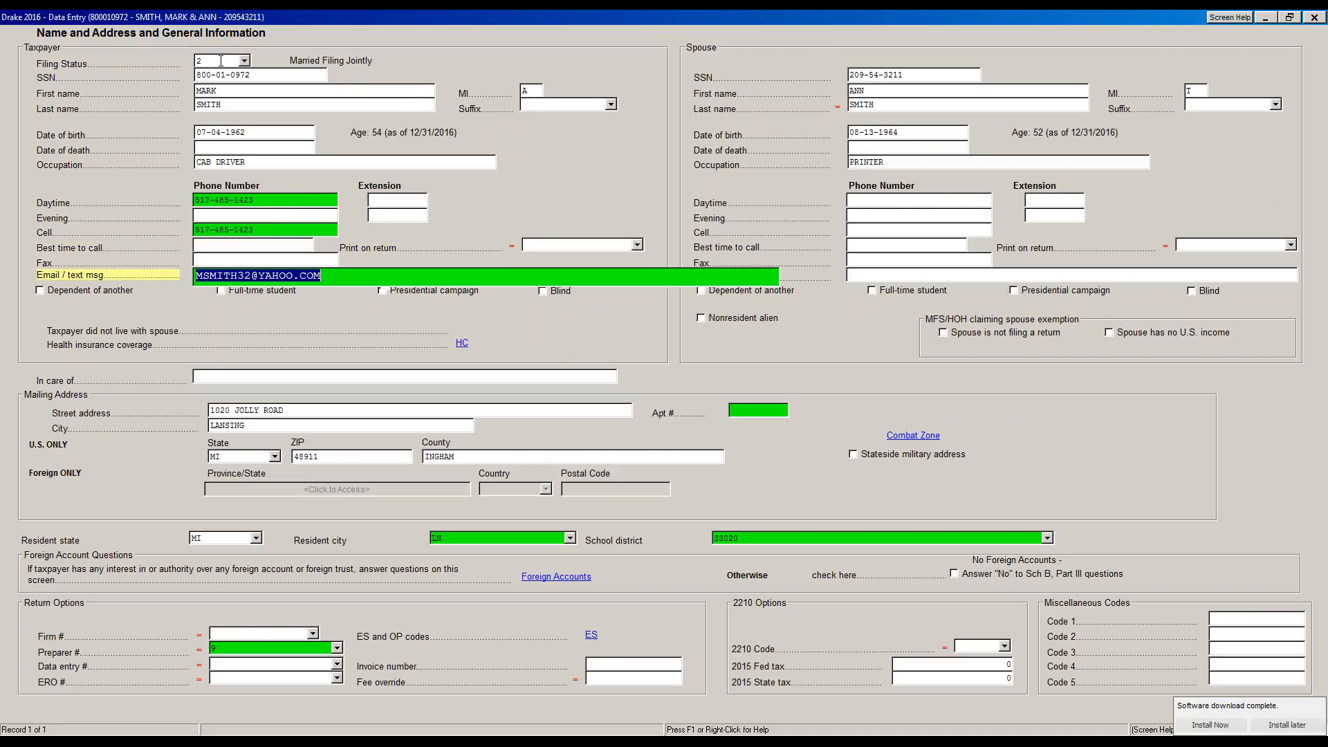
{"action": "key", "text": "Return"}
{"action": "key", "text": "Return"}
{"action": "key", "text": "Return"}
{"action": "key", "text": "Return"}
{"action": "key", "text": "Return"}
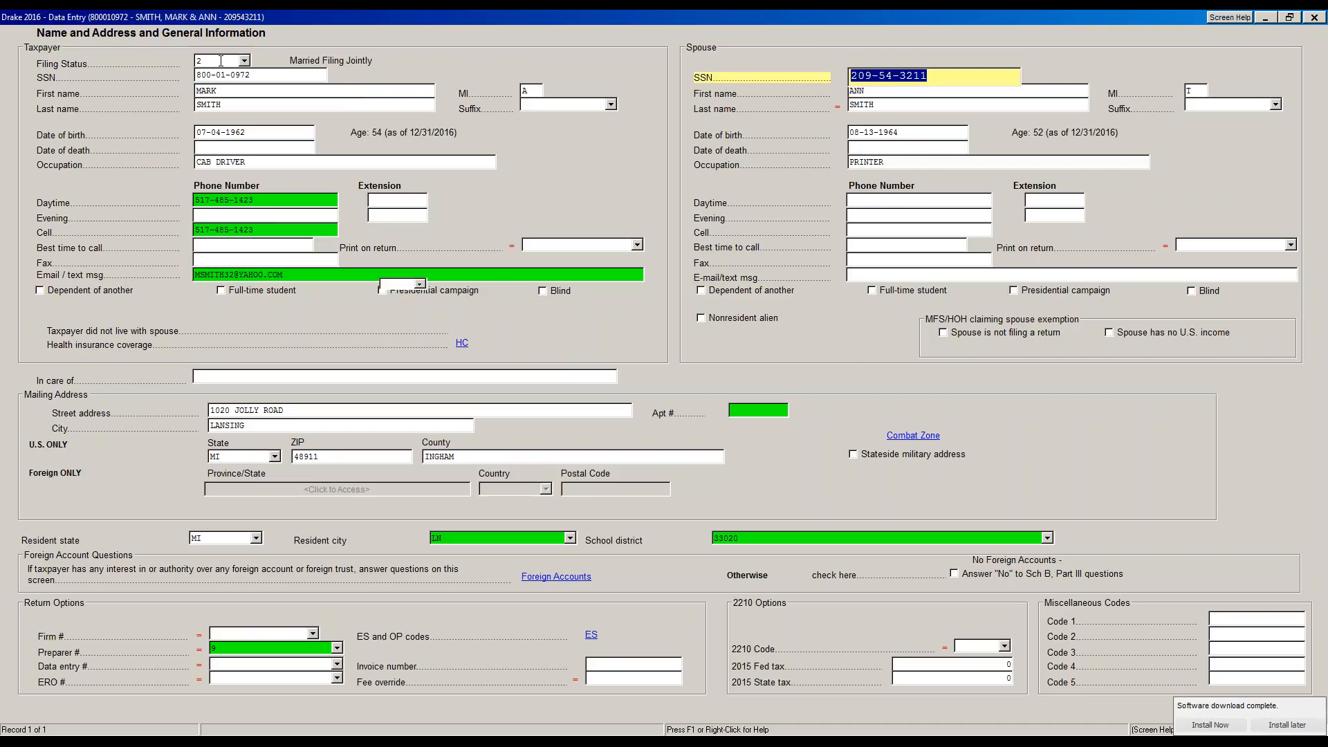
{"action": "key", "text": "Return"}
{"action": "key", "text": "Return"}
{"action": "key", "text": "Return"}
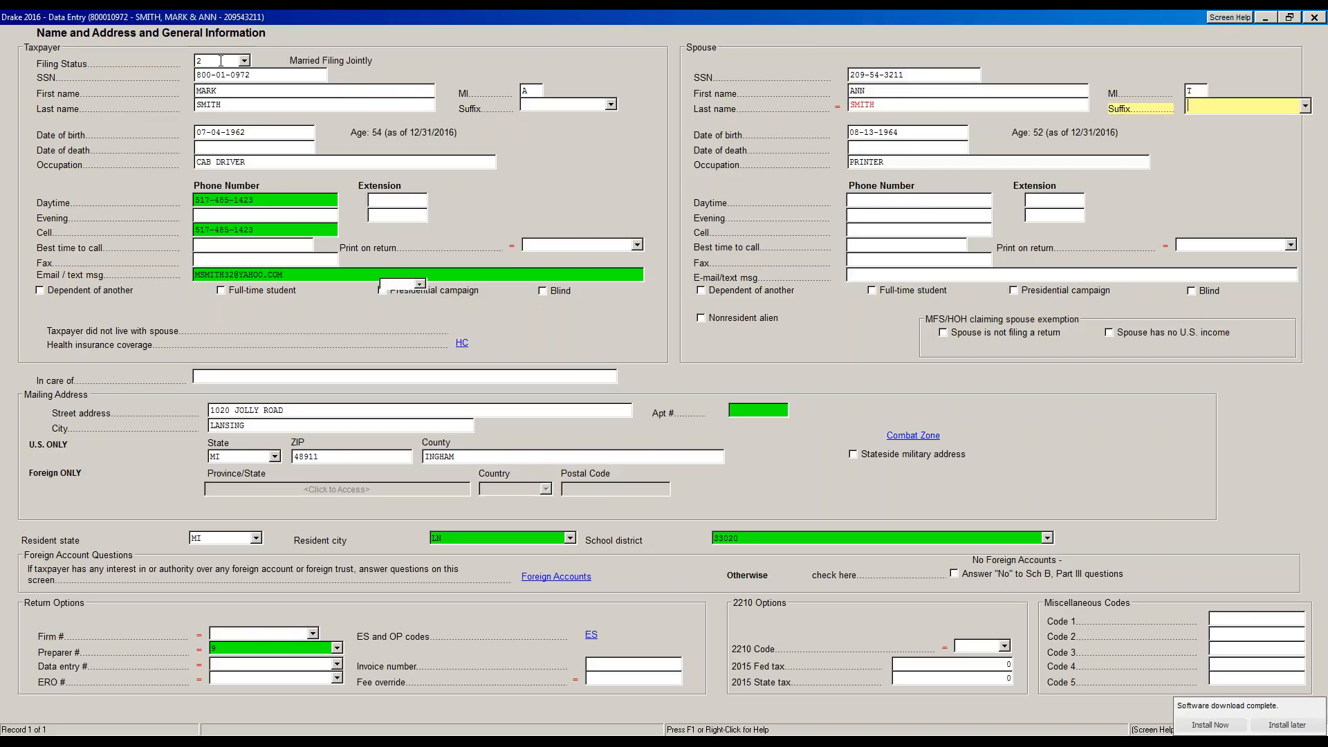
{"action": "key", "text": "Return"}
{"action": "key", "text": "Return"}
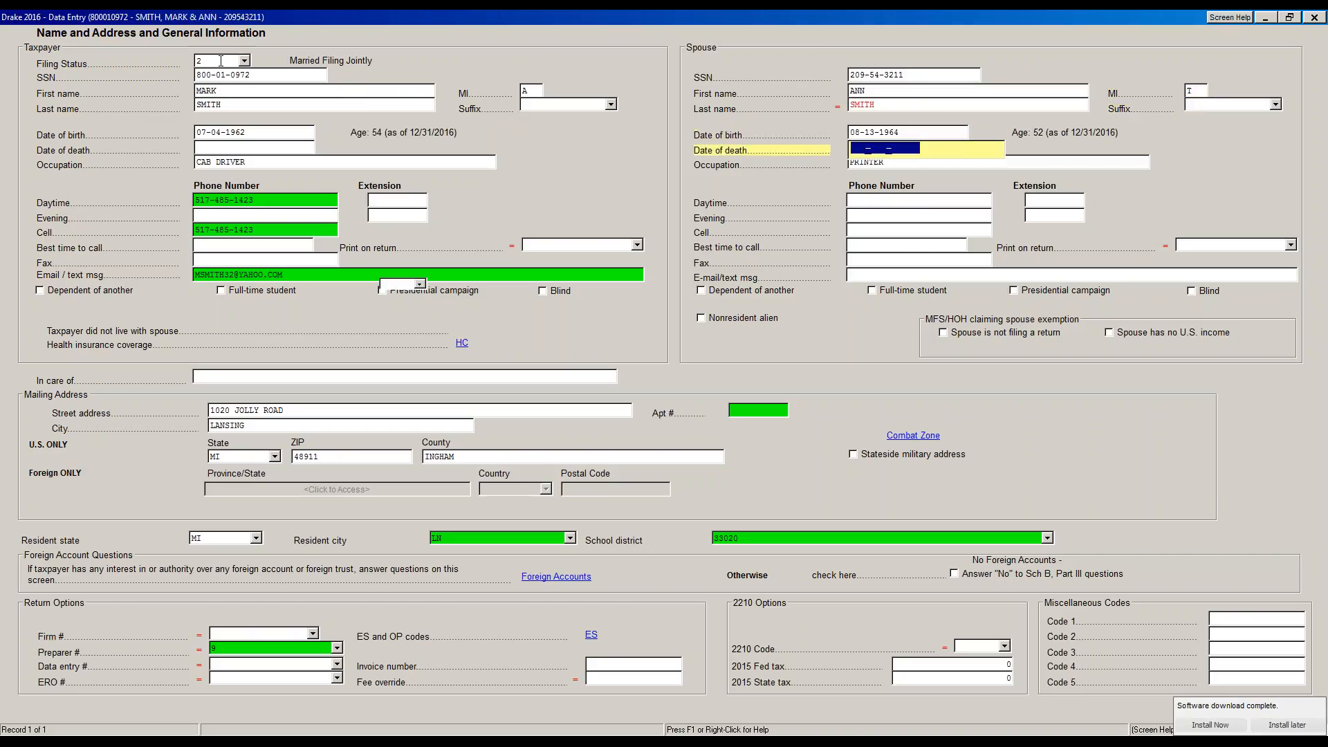
{"action": "key", "text": "Return"}
{"action": "key", "text": "Return"}
{"action": "key", "text": "shift+Tab"}
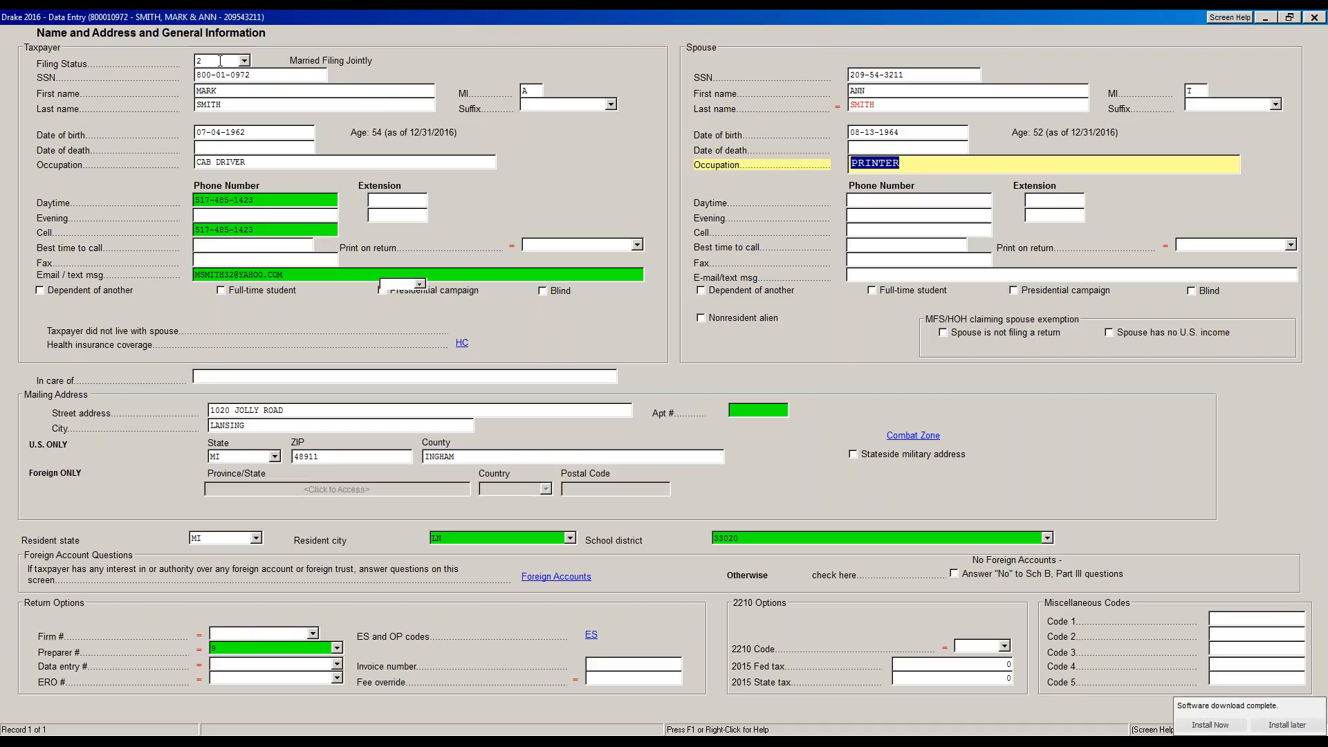
{"action": "key", "text": "Tab"}
{"action": "key", "text": "Tab"}
{"action": "key", "text": "Tab"}
{"action": "key", "text": "Tab"}
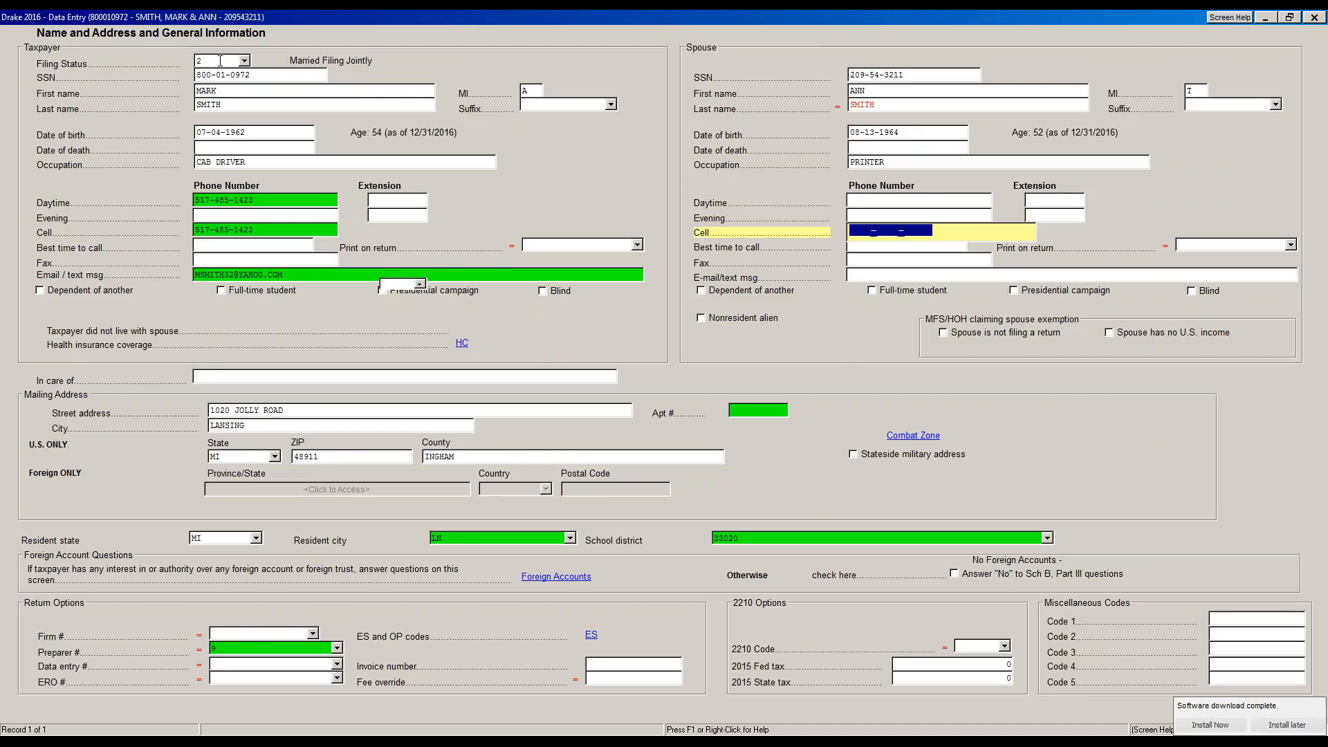
{"action": "key", "text": "Tab"}
{"action": "key", "text": "Tab"}
{"action": "key", "text": "Tab"}
{"action": "key", "text": "Tab"}
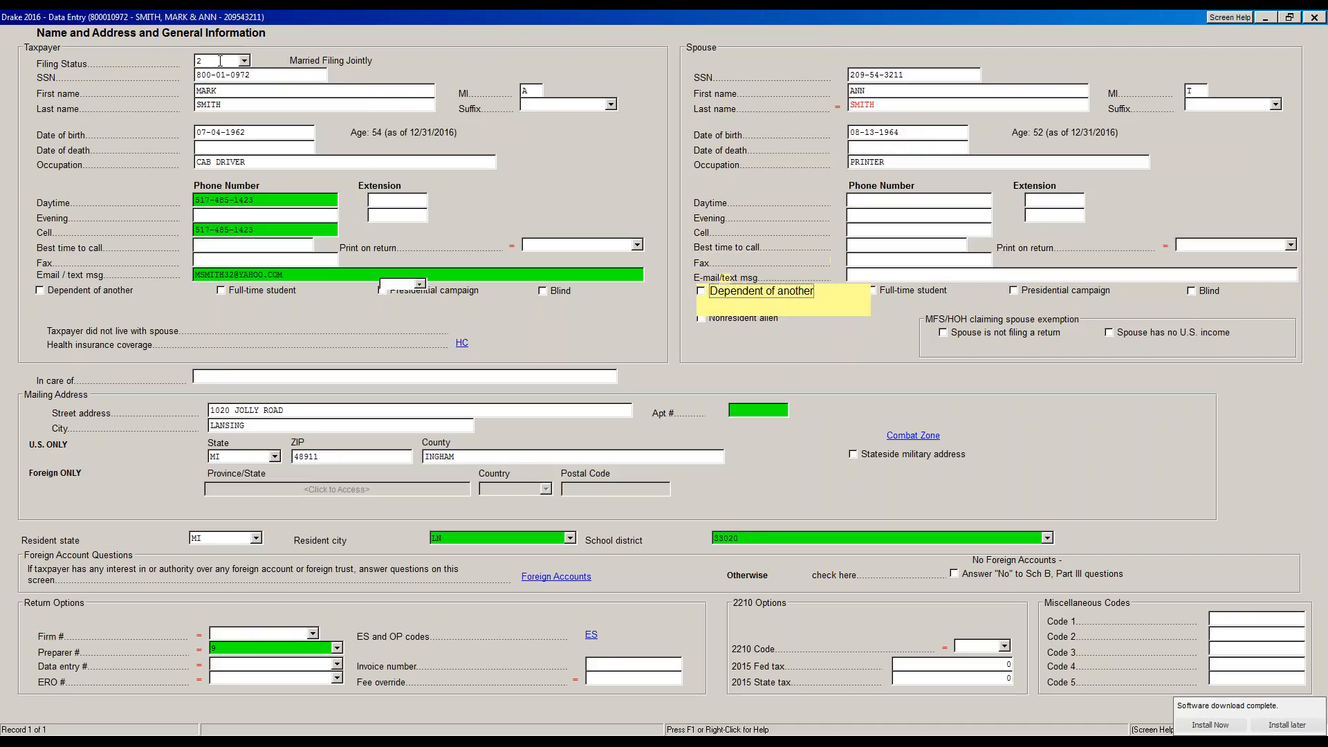
{"action": "key", "text": "Tab"}
{"action": "key", "text": "Tab"}
{"action": "key", "text": "Tab"}
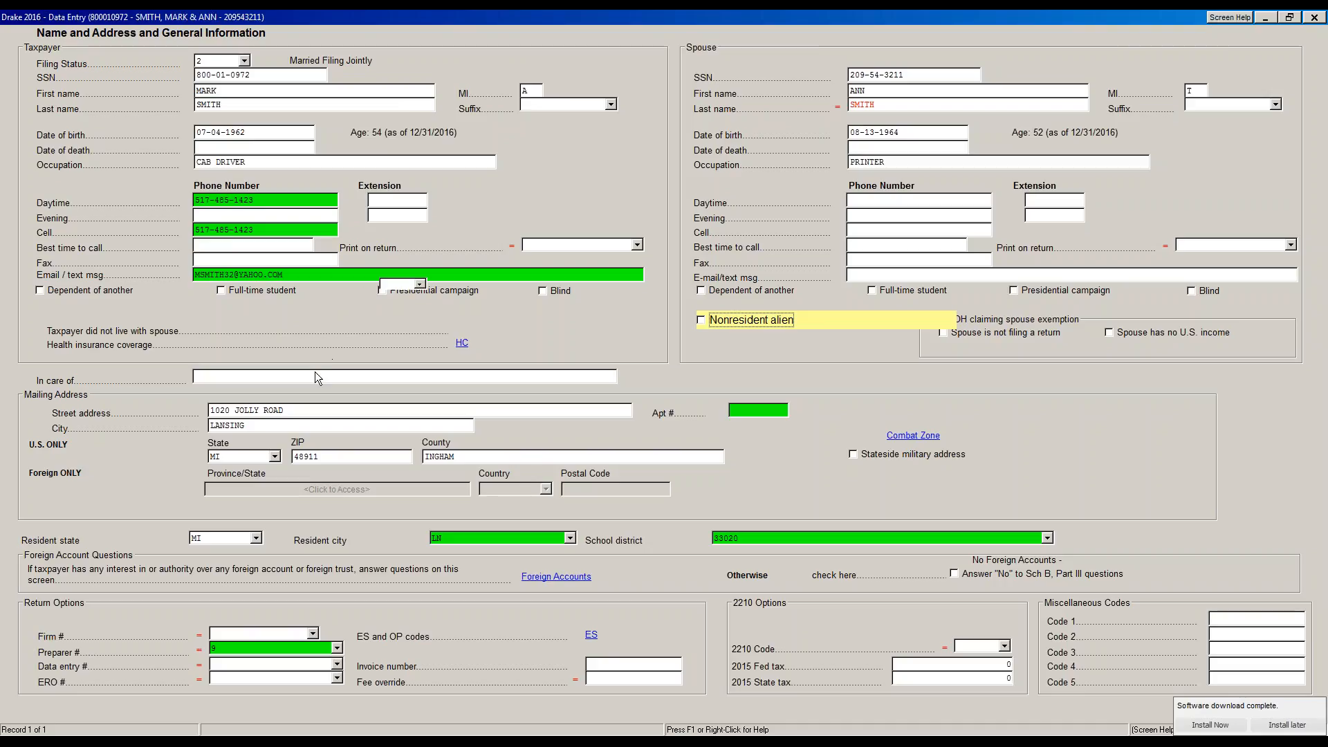
{"action": "left_click", "coordinate": [763, 413]}
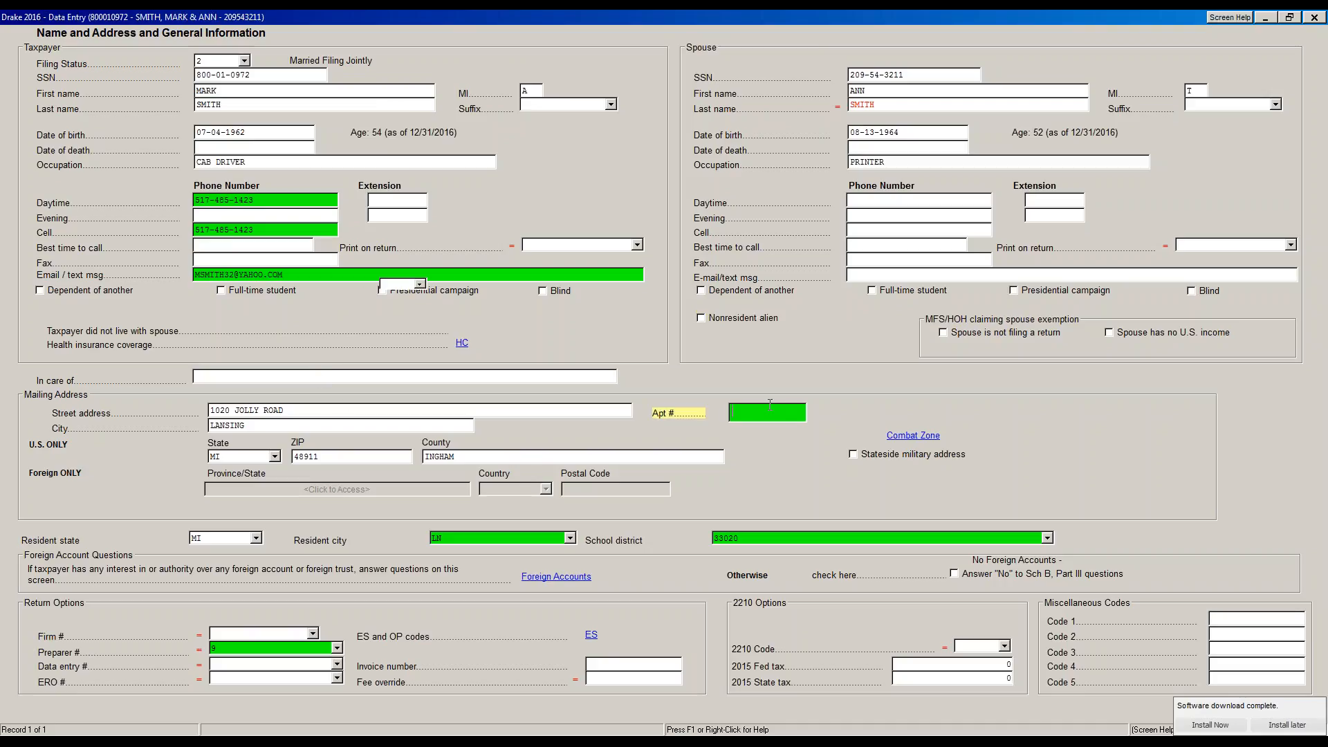
{"action": "key", "text": "Tab"}
{"action": "key", "text": "Tab"}
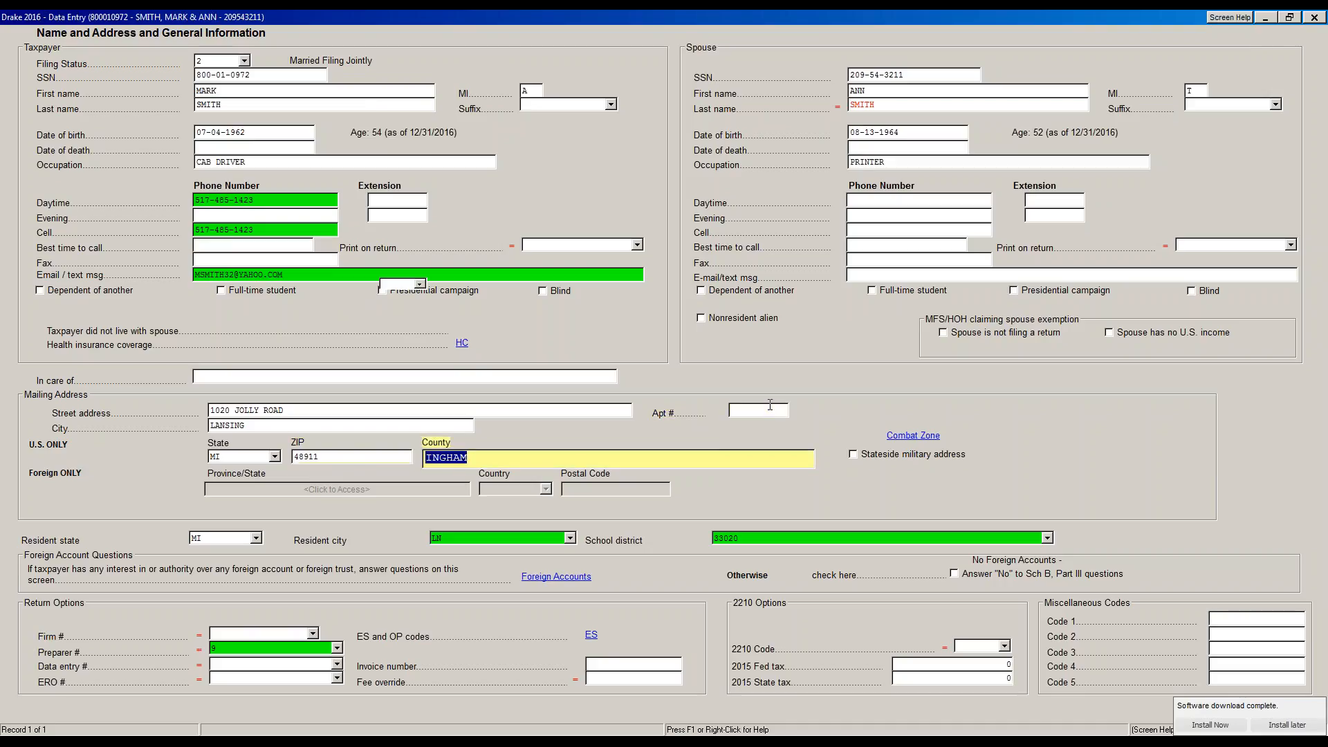
{"action": "key", "text": "shift+Tab"}
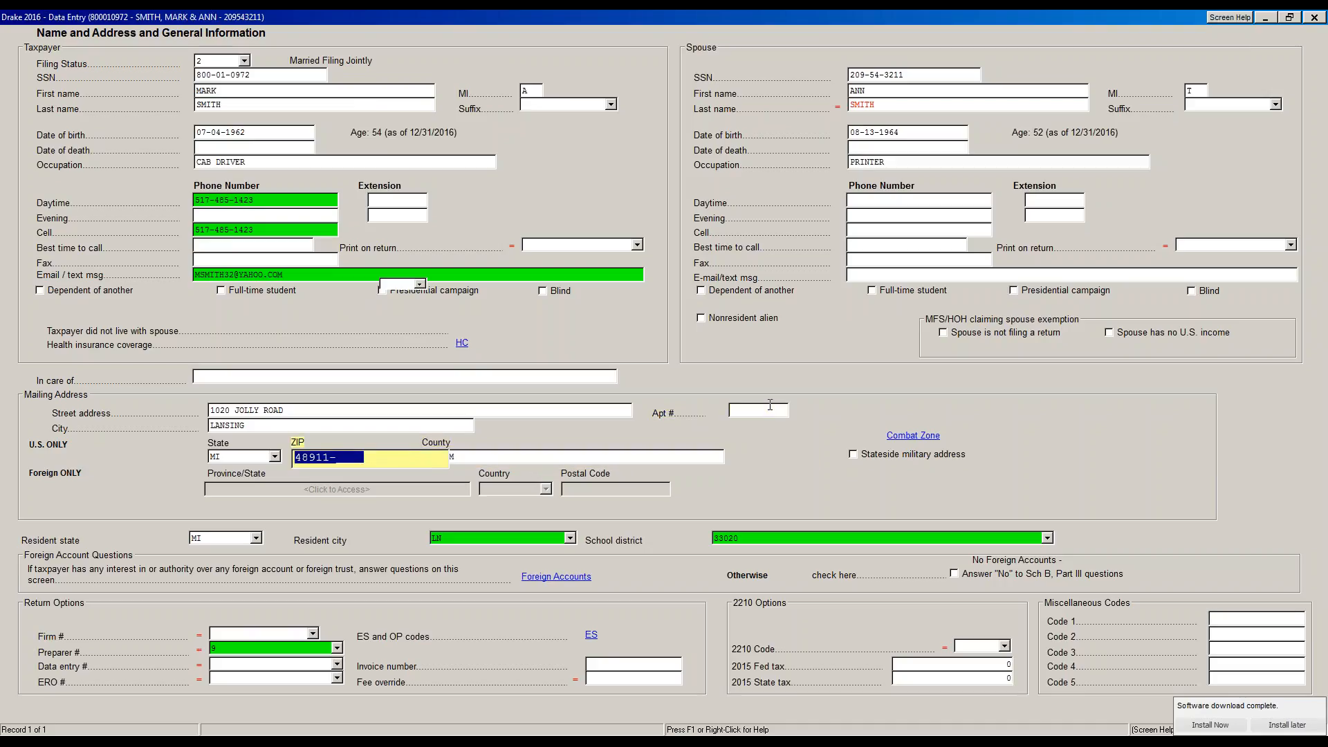
{"action": "type", "text": "48837"}
{"action": "key", "text": "Tab"}
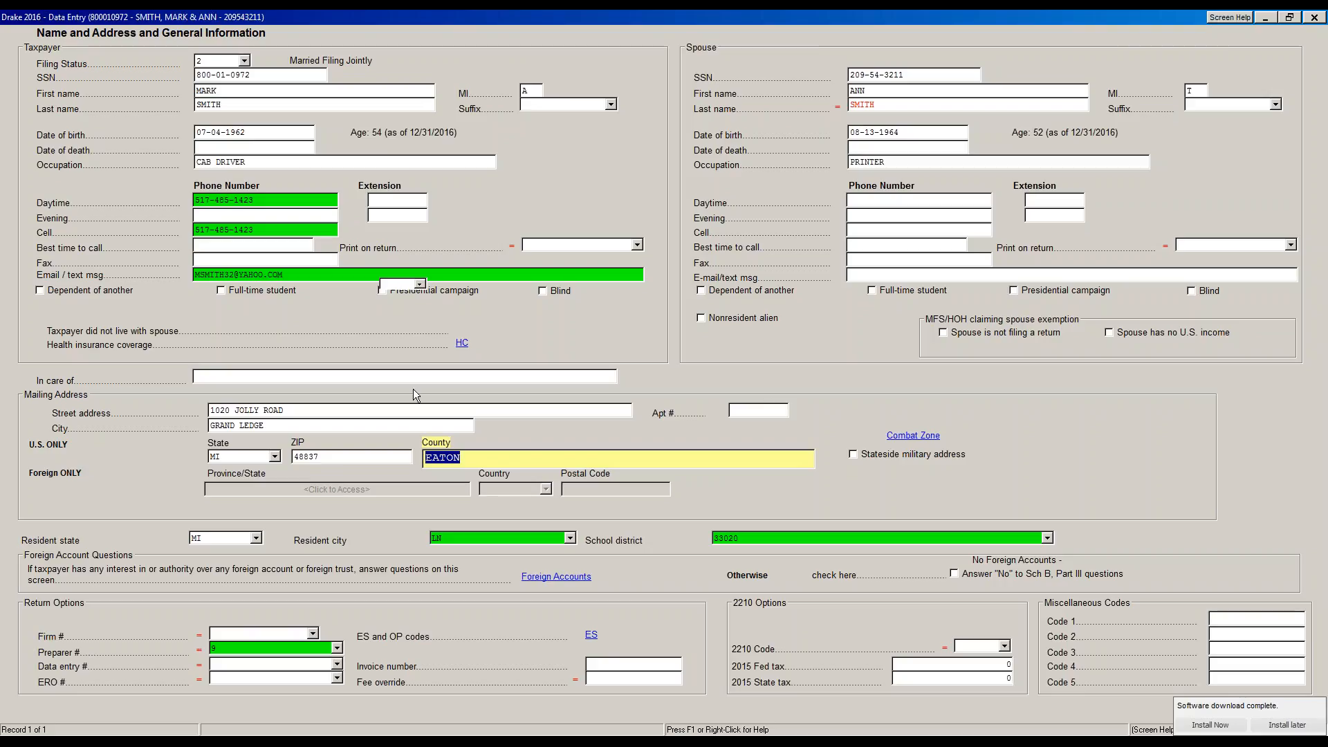
{"action": "left_click", "coordinate": [362, 453]}
{"action": "key", "text": "Tab"}
{"action": "key", "text": "shift+Tab"}
{"action": "type", "text": "4"}
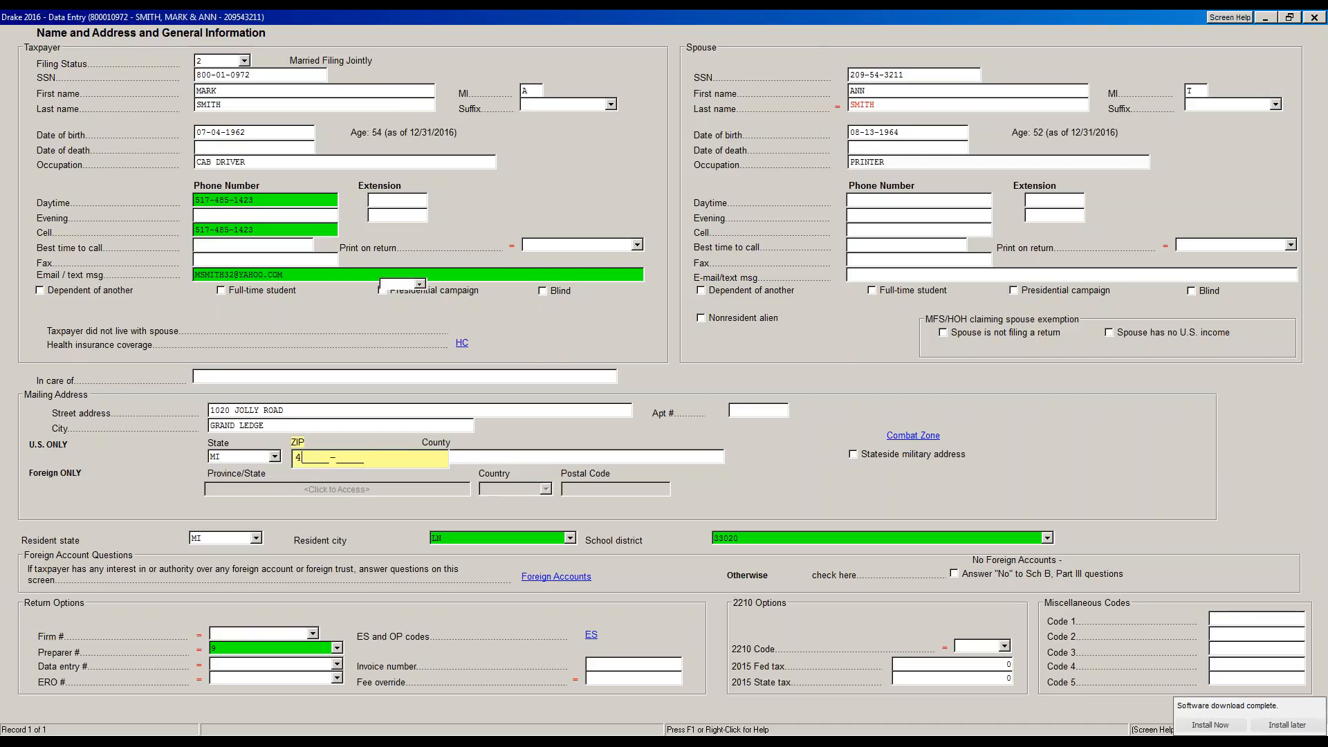
{"action": "type", "text": "8911"}
{"action": "left_click", "coordinate": [489, 459]}
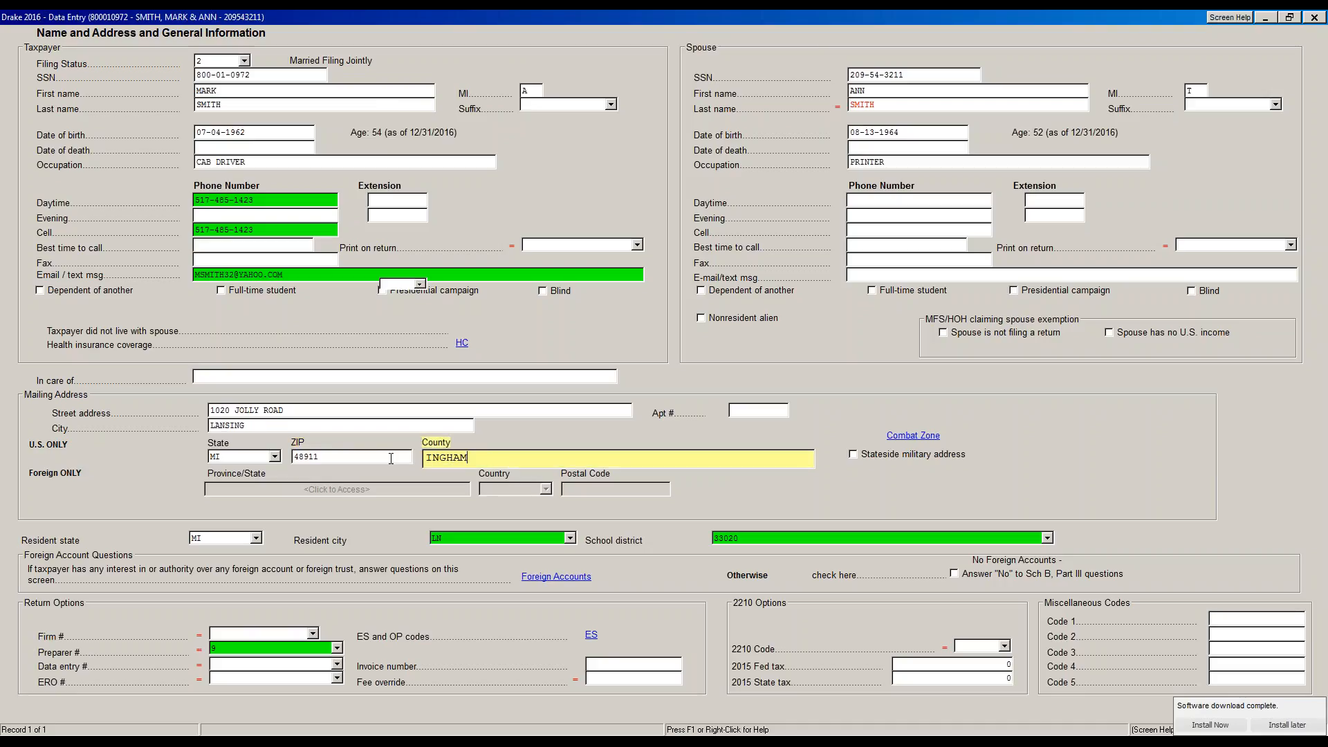
{"action": "left_click", "coordinate": [361, 458]}
{"action": "key", "text": "Tab"}
{"action": "left_click", "coordinate": [261, 458]}
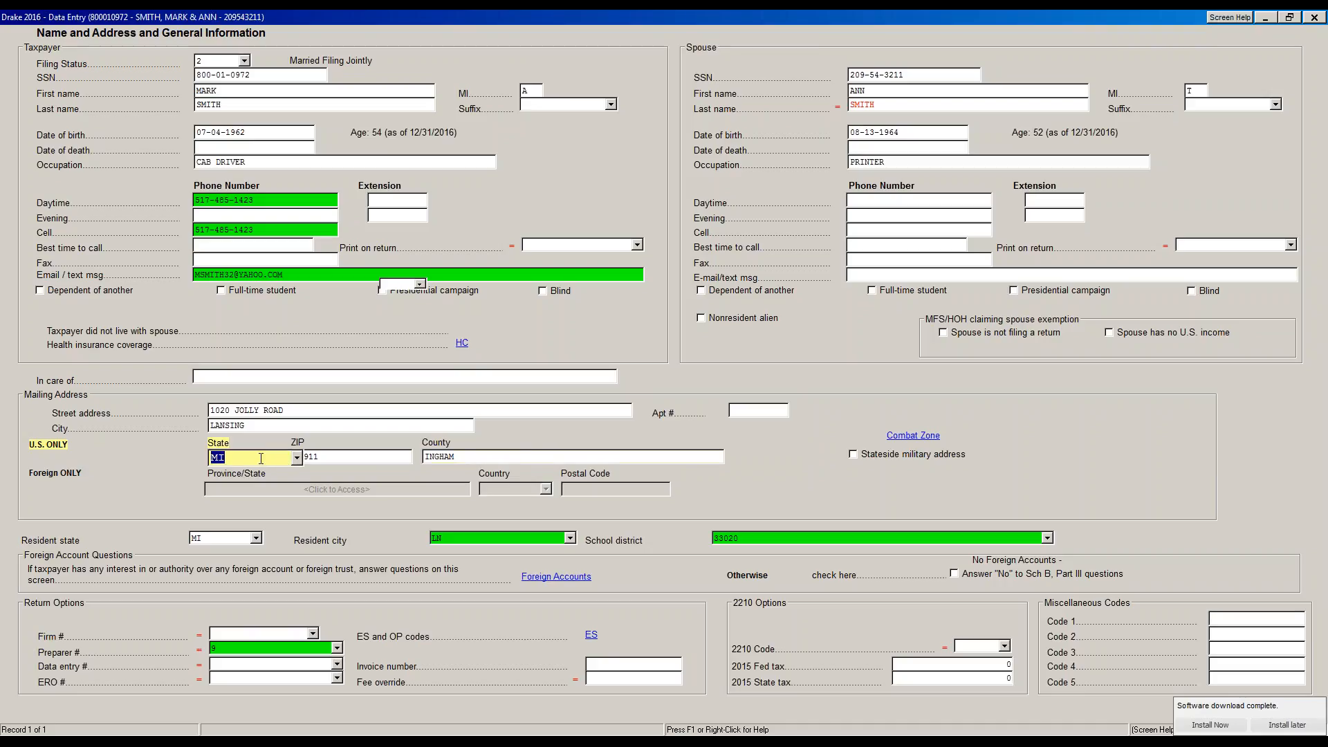
{"action": "left_click", "coordinate": [306, 461]}
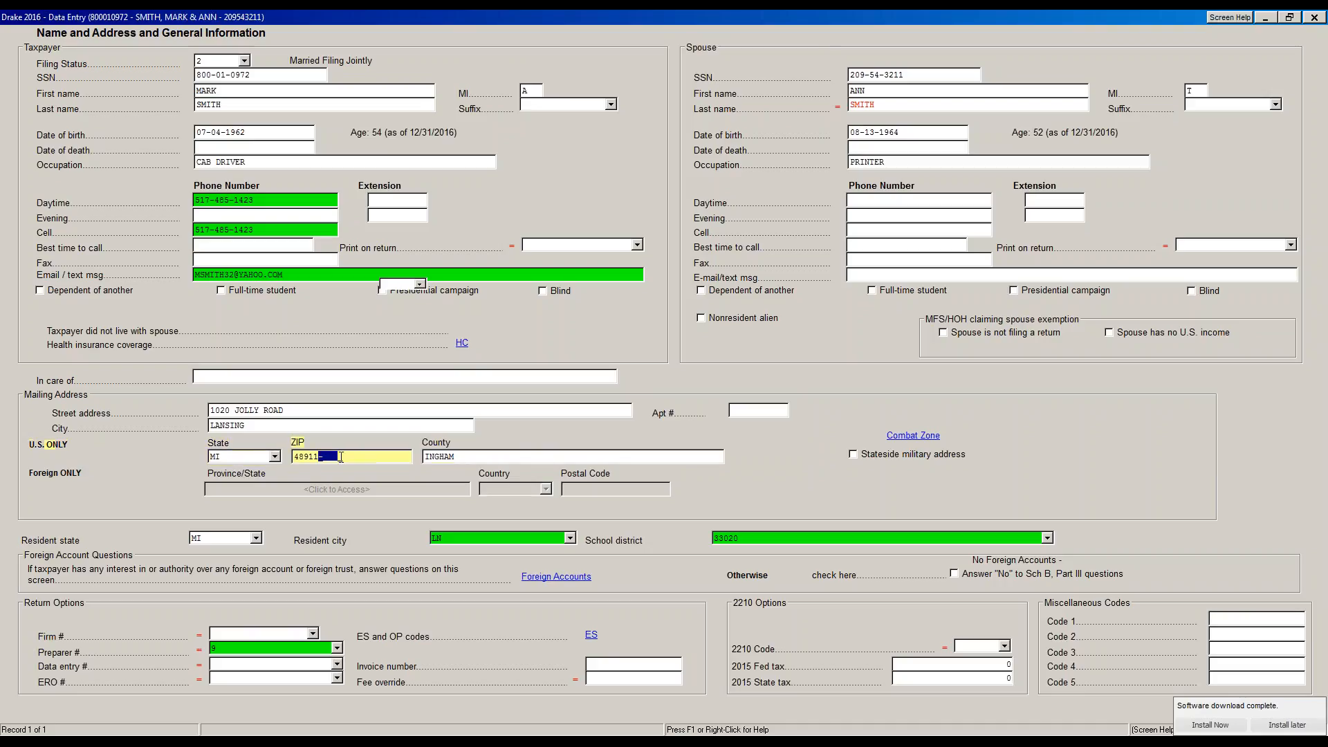
{"action": "left_click", "coordinate": [482, 455]}
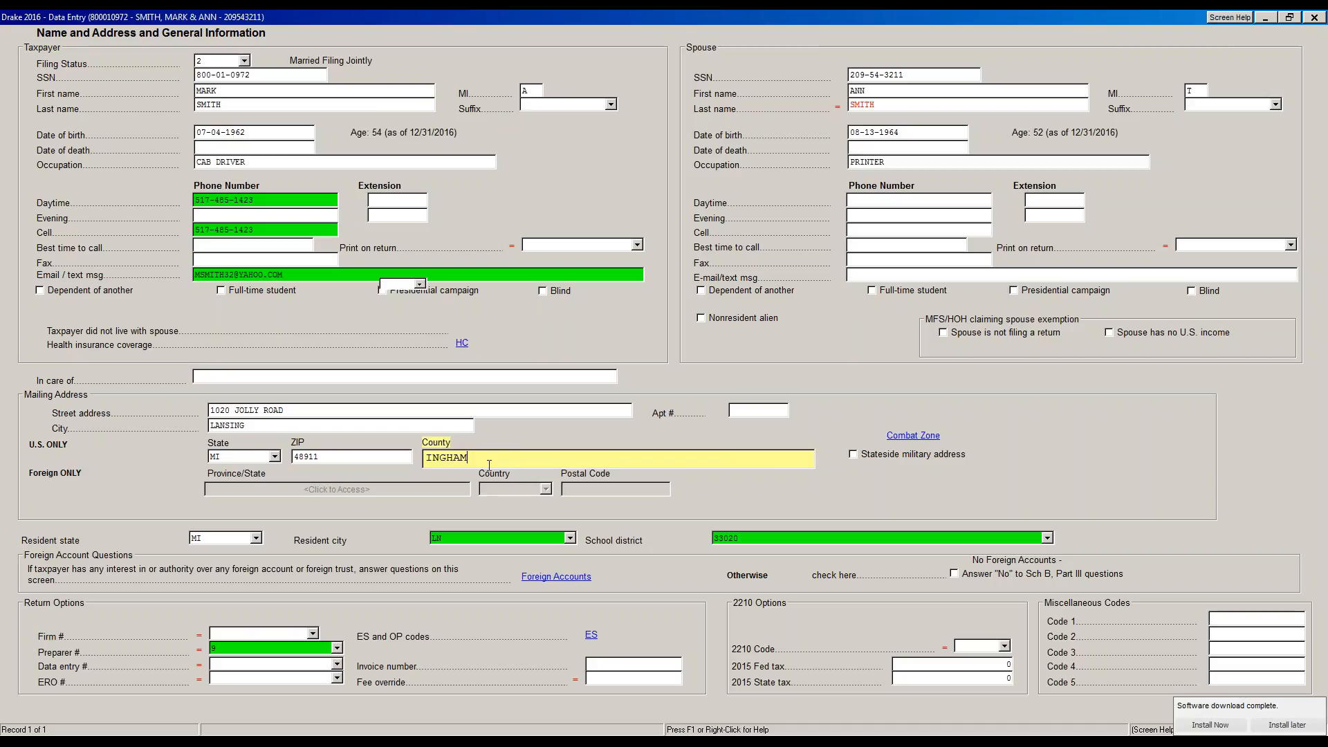
{"action": "key", "text": "Tab"}
{"action": "key", "text": "Tab"}
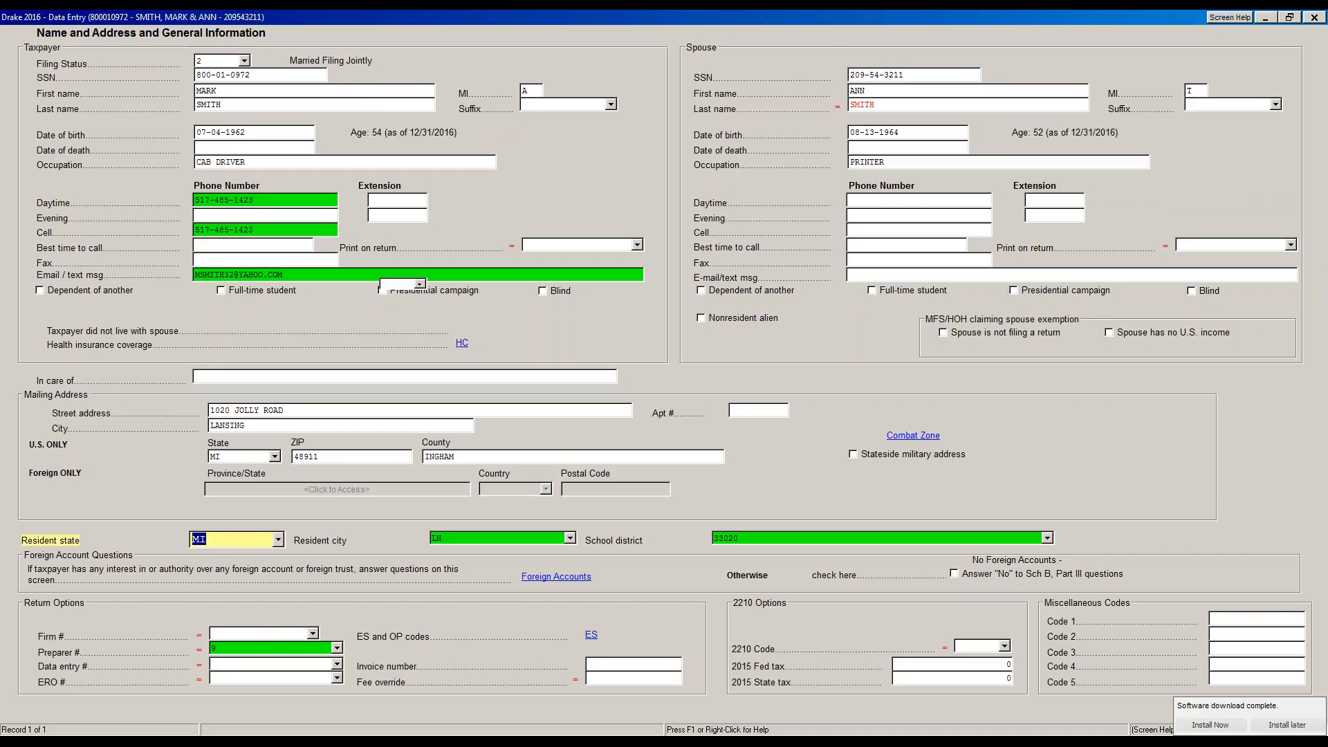
Clear the school district's review flag and browse the district list without changing it
{"action": "key", "text": "Tab"}
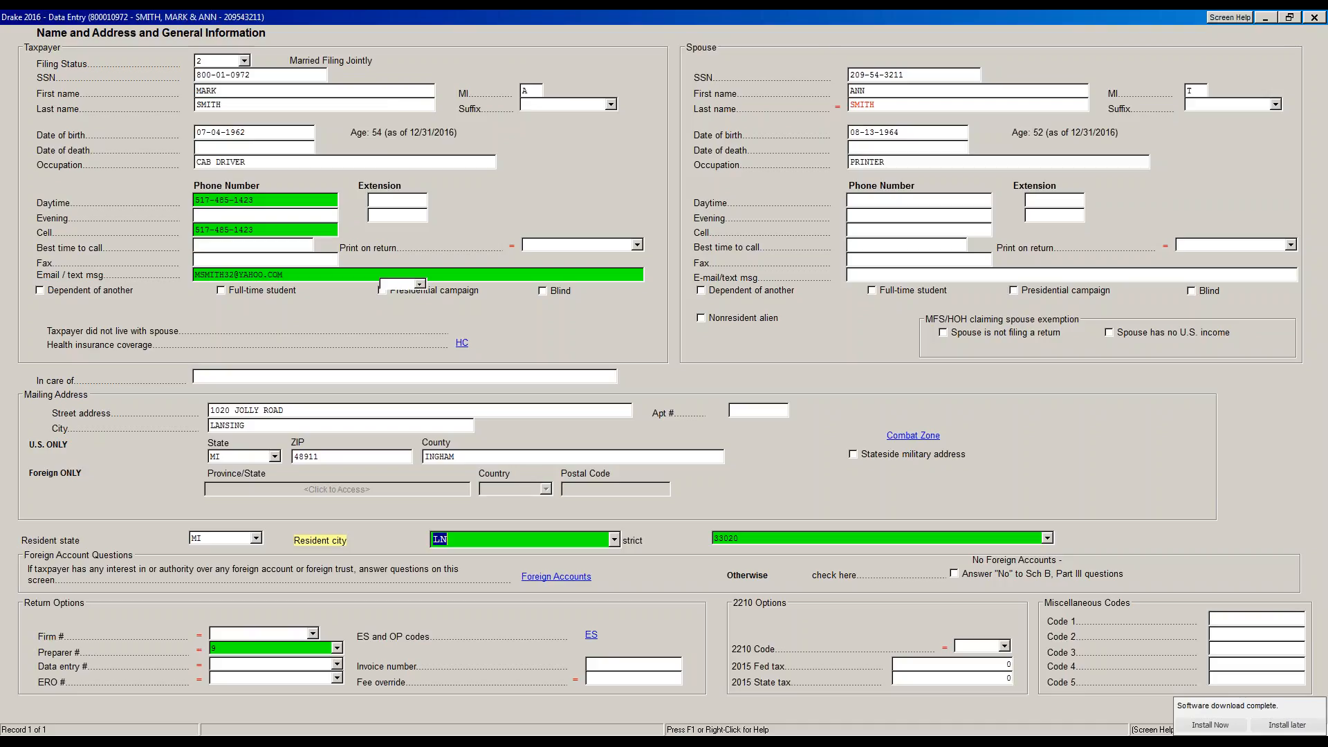
{"action": "key", "text": "Tab"}
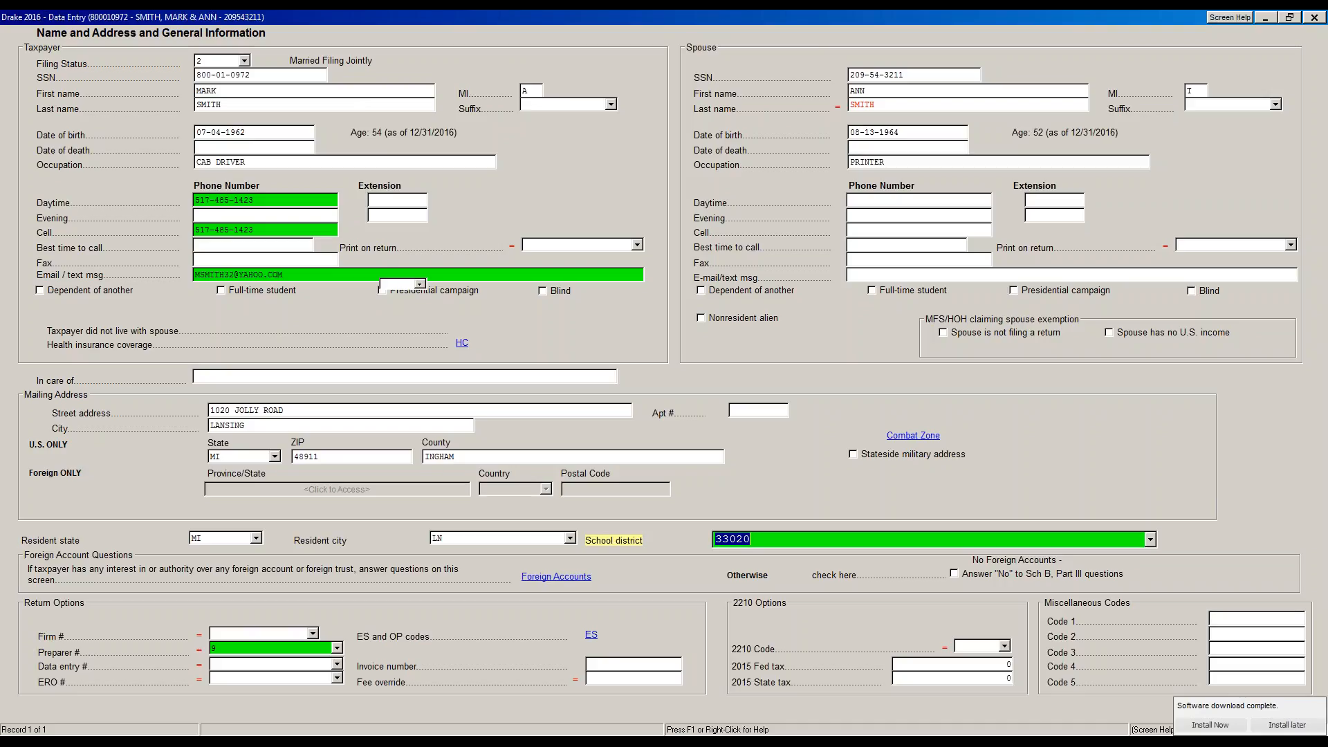
{"action": "key", "text": "F4"}
{"action": "key", "text": "Tab"}
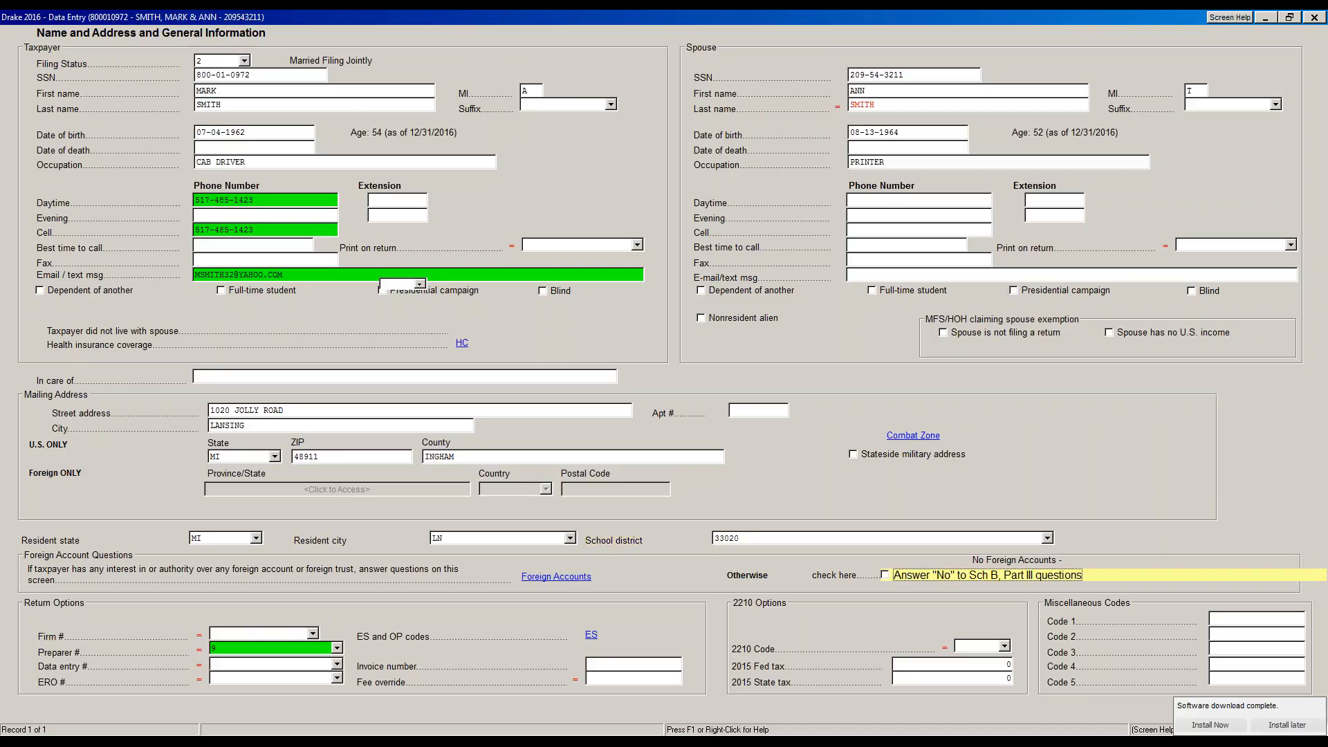
{"action": "key", "text": "shift+Tab"}
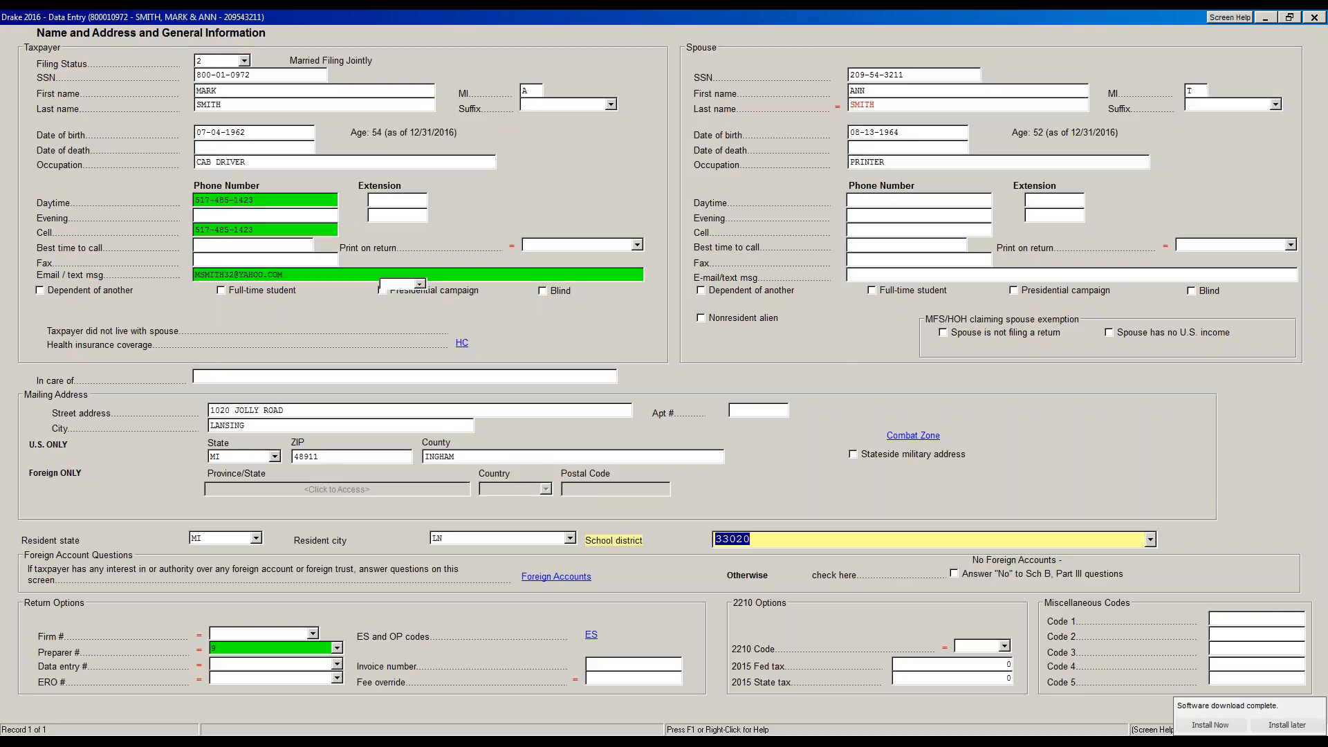
{"action": "left_click", "coordinate": [1150, 539]}
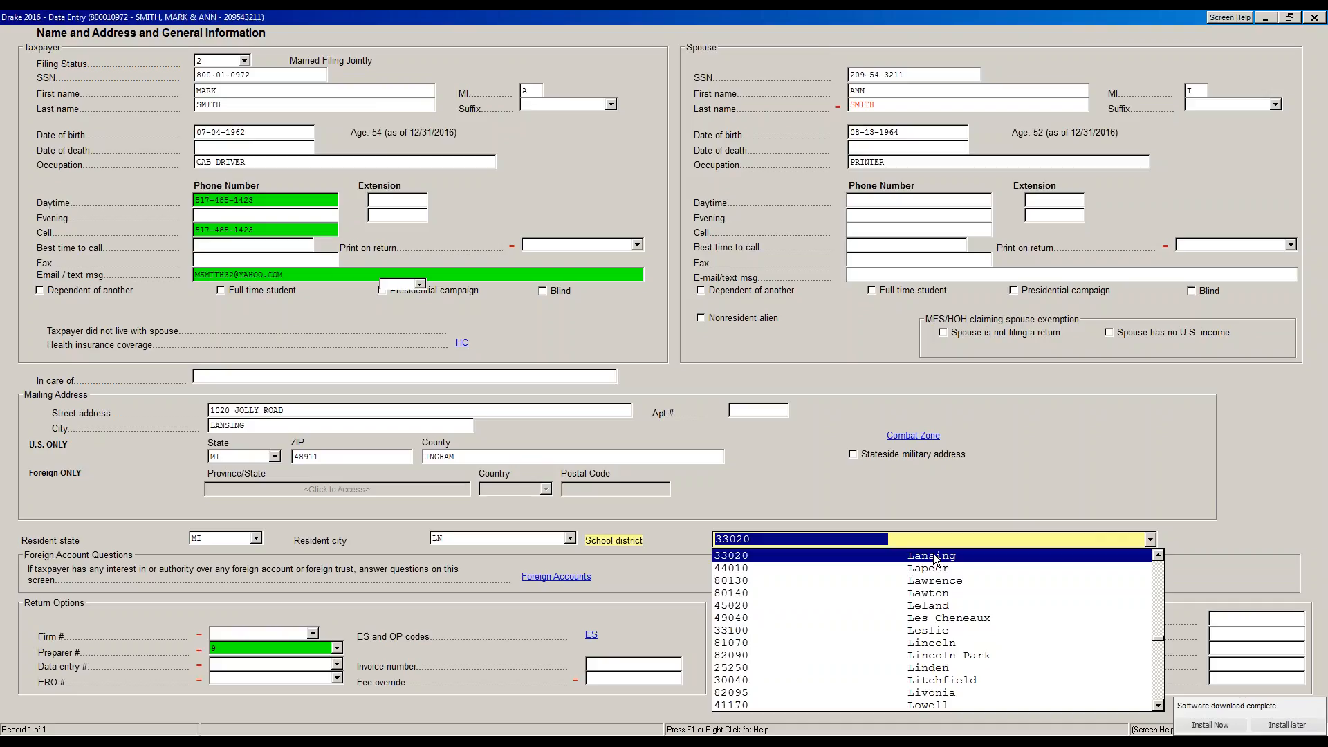
{"action": "left_click", "coordinate": [986, 555]}
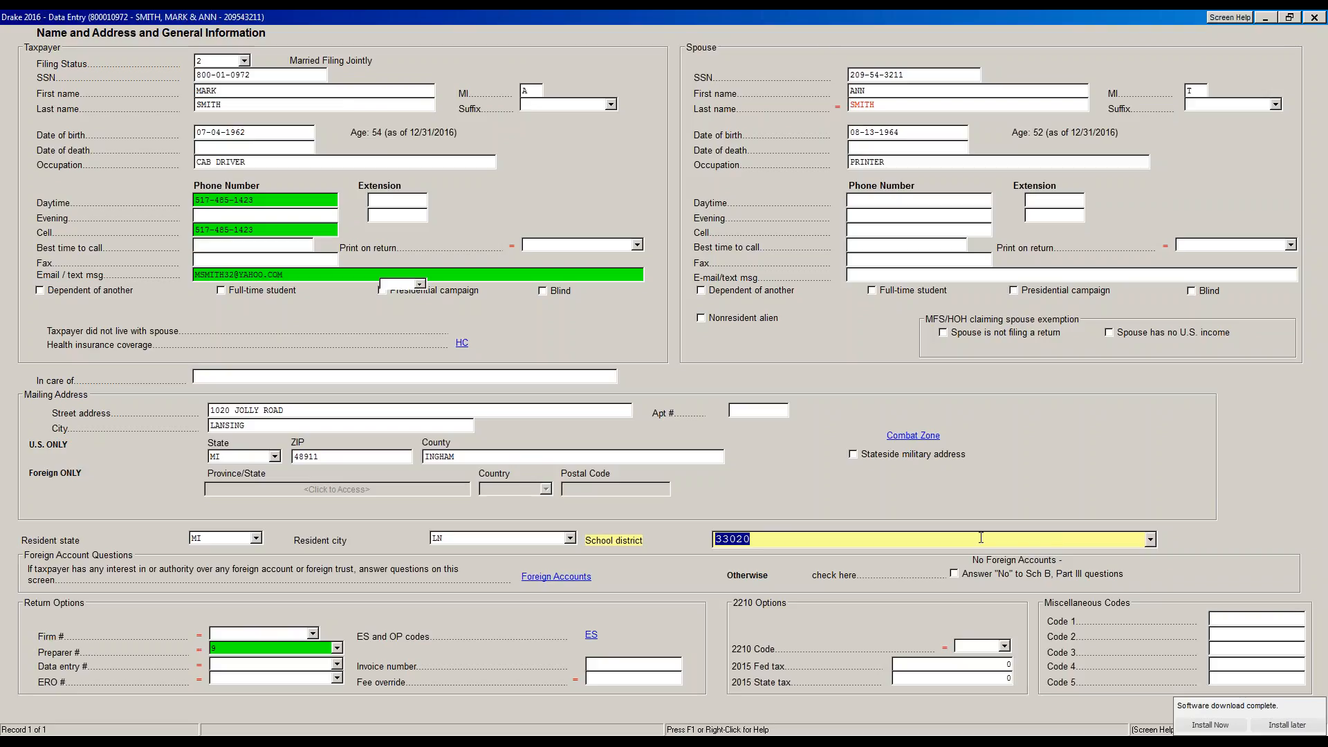
Search 'grand ledge' and select 23060 Grand Ledge as the school district
{"action": "key", "text": "ctrl+f"}
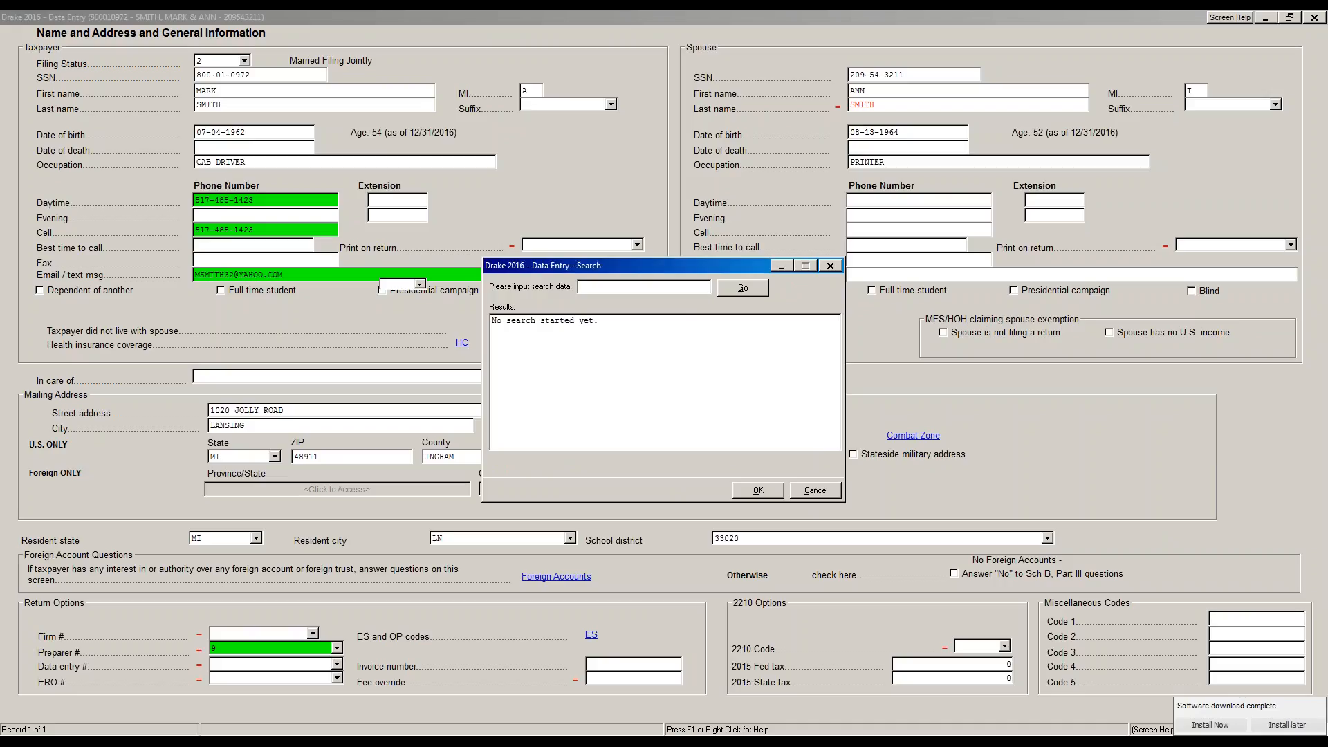
{"action": "type", "text": "grand ledge"}
{"action": "key", "text": "Return"}
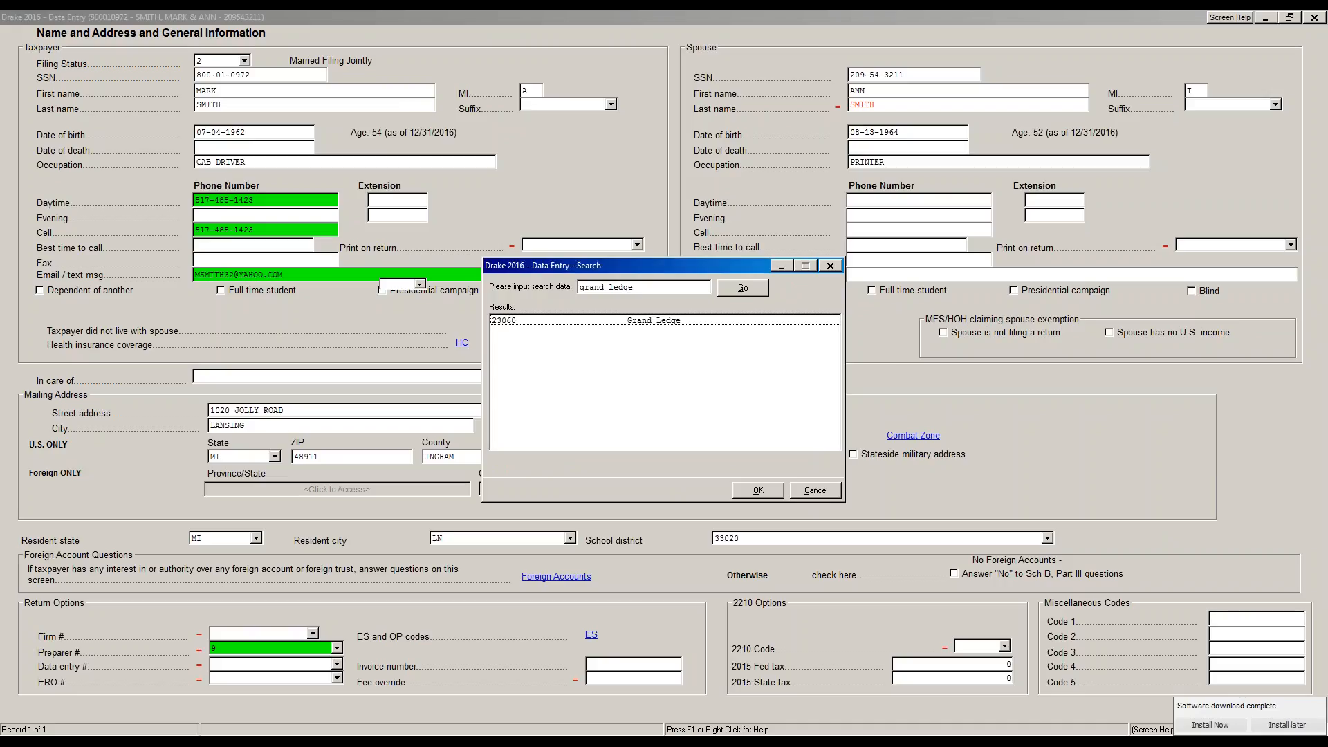
{"action": "left_click", "coordinate": [637, 323]}
{"action": "left_click", "coordinate": [754, 493]}
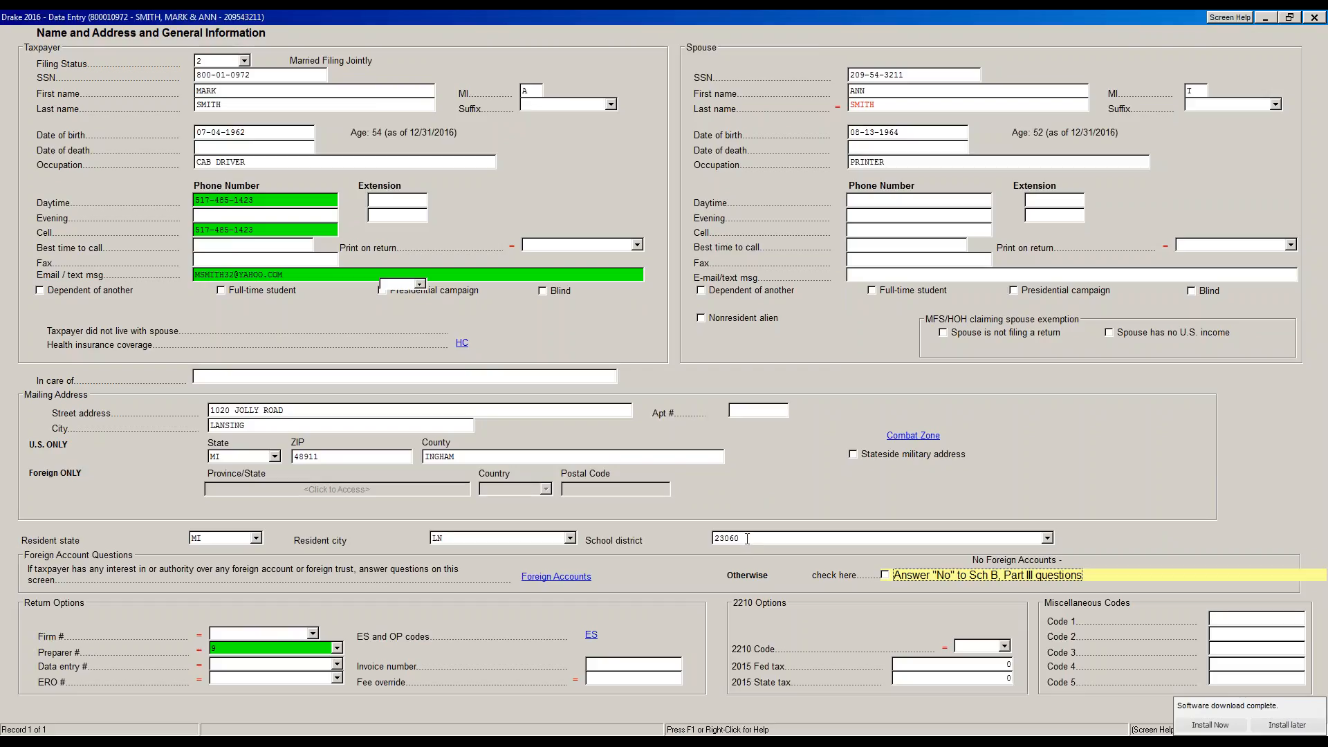
{"action": "key", "text": "Tab"}
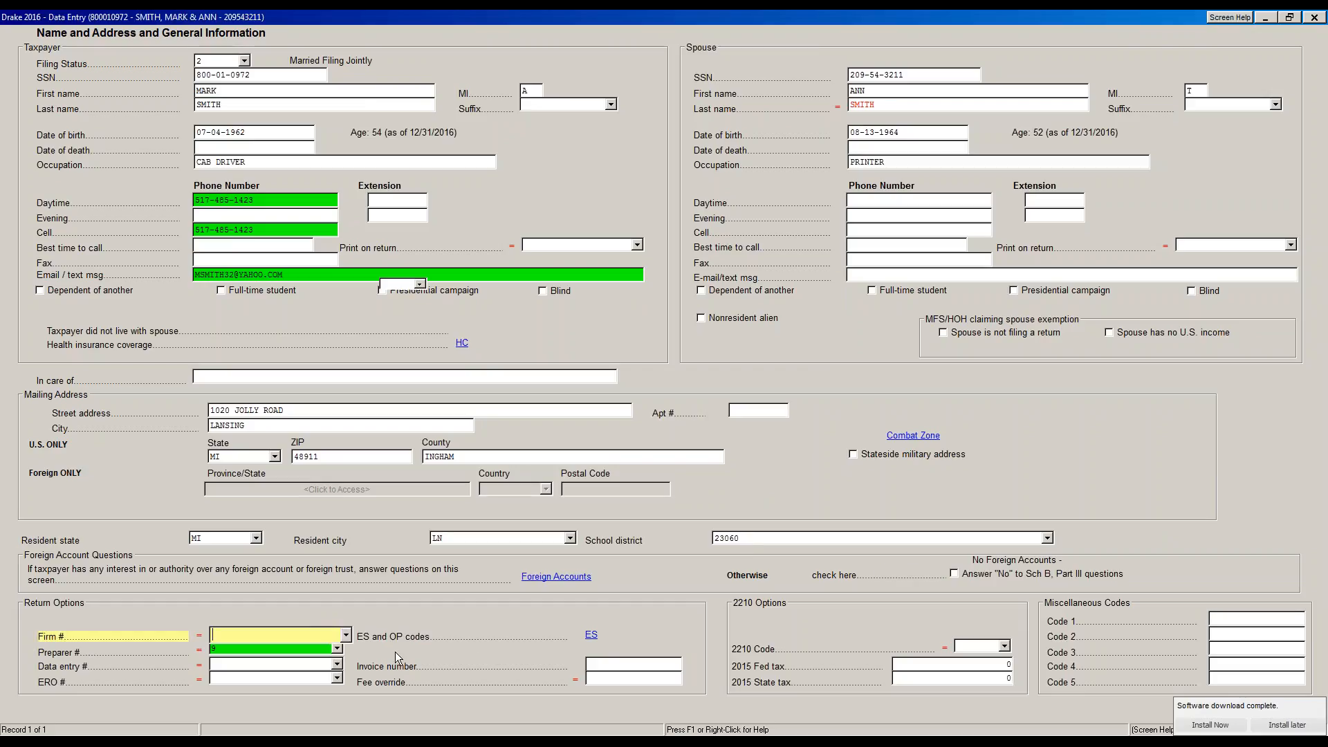
Correct the mistyped 99 so Preparer # reads 9
{"action": "key", "text": "Tab"}
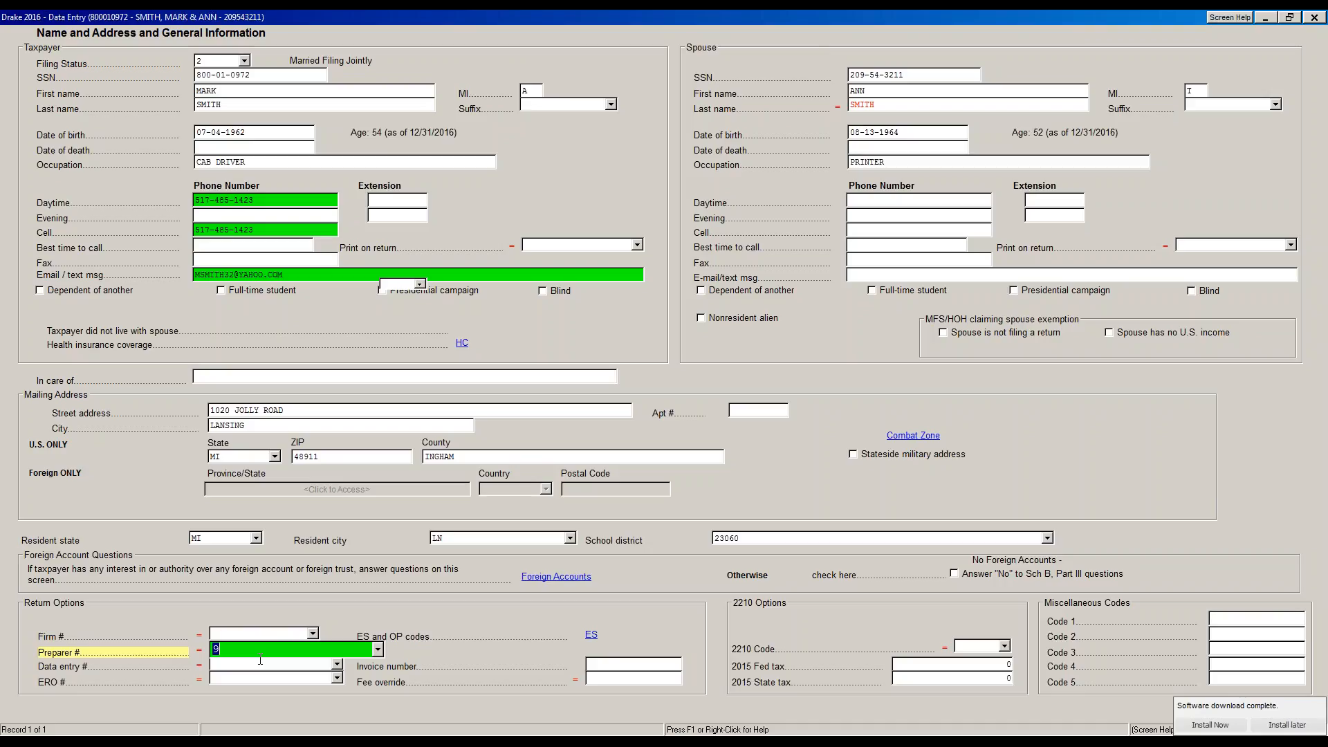
{"action": "type", "text": "9"}
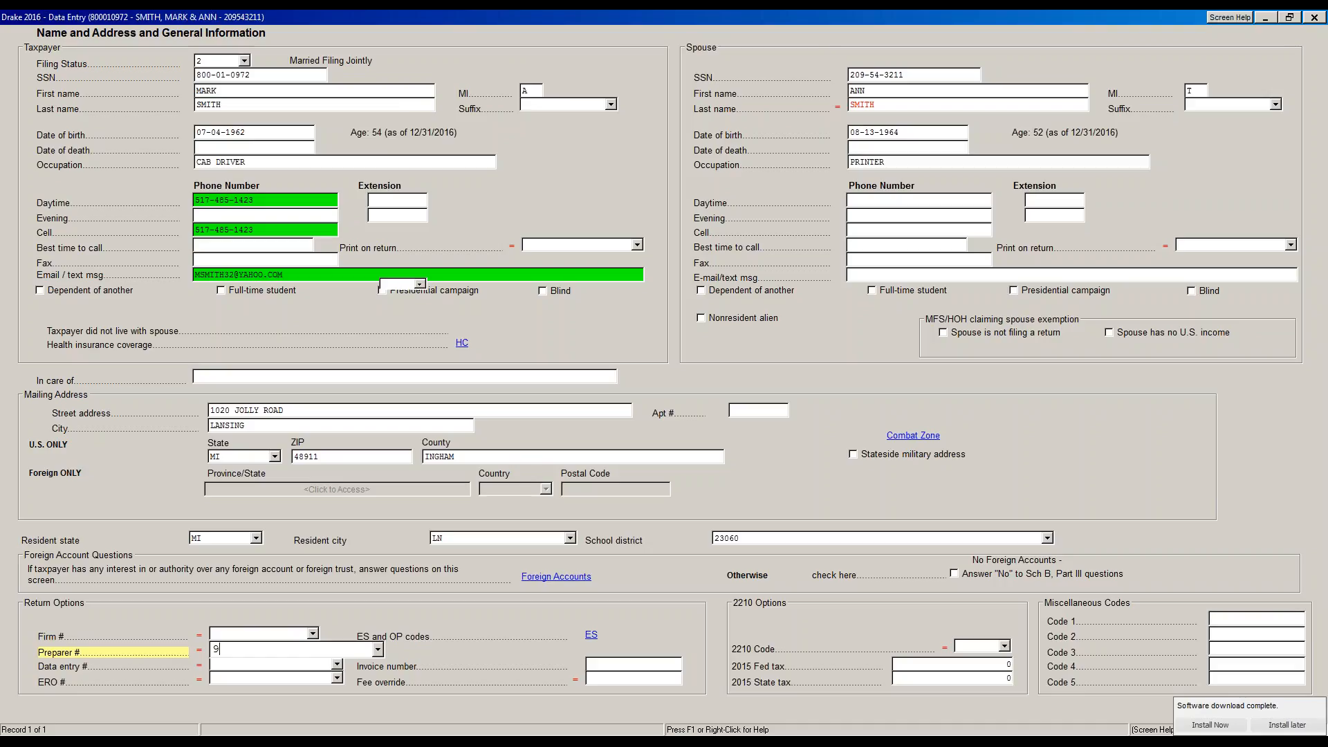
{"action": "type", "text": "9"}
{"action": "key", "text": "BackSpace"}
{"action": "key", "text": "BackSpace"}
{"action": "type", "text": "9"}
{"action": "left_click", "coordinate": [276, 199]}
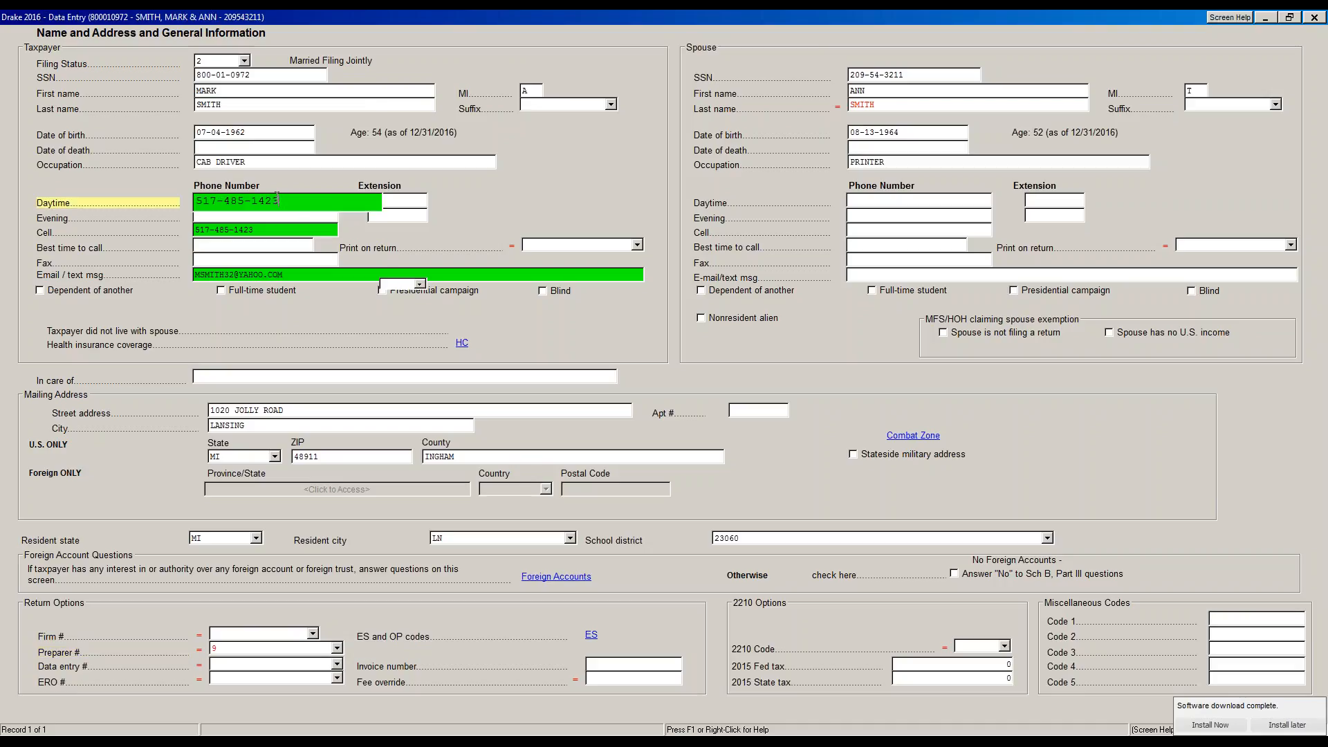
Enter the taxpayer's new daytime phone number, then confirm the existing cell phone and email
{"action": "key", "text": "BackSpace"}
{"action": "key", "text": "BackSpace"}
{"action": "key", "text": "BackSpace"}
{"action": "key", "text": "BackSpace"}
{"action": "key", "text": "BackSpace"}
{"action": "key", "text": "BackSpace"}
{"action": "key", "text": "BackSpace"}
{"action": "key", "text": "BackSpace"}
{"action": "key", "text": "BackSpace"}
{"action": "key", "text": "BackSpace"}
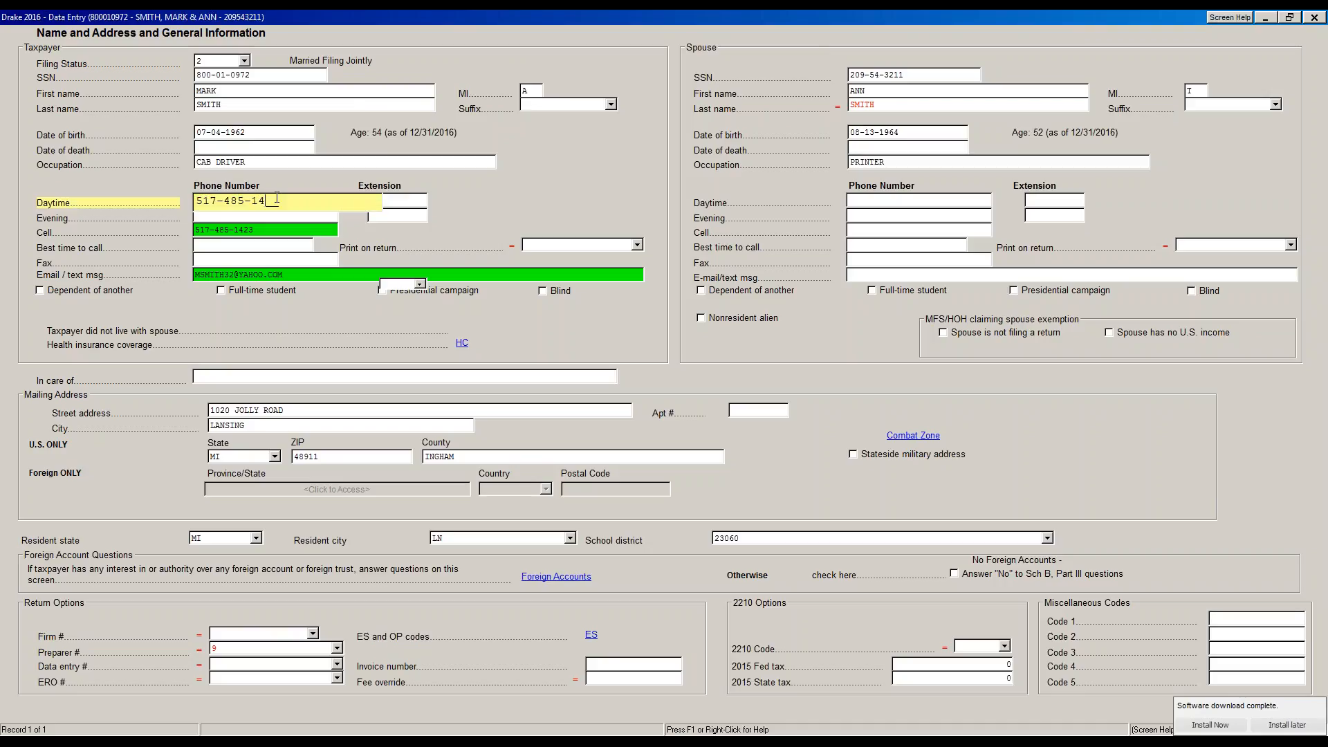
{"action": "key", "text": "Tab"}
{"action": "key", "text": "Tab"}
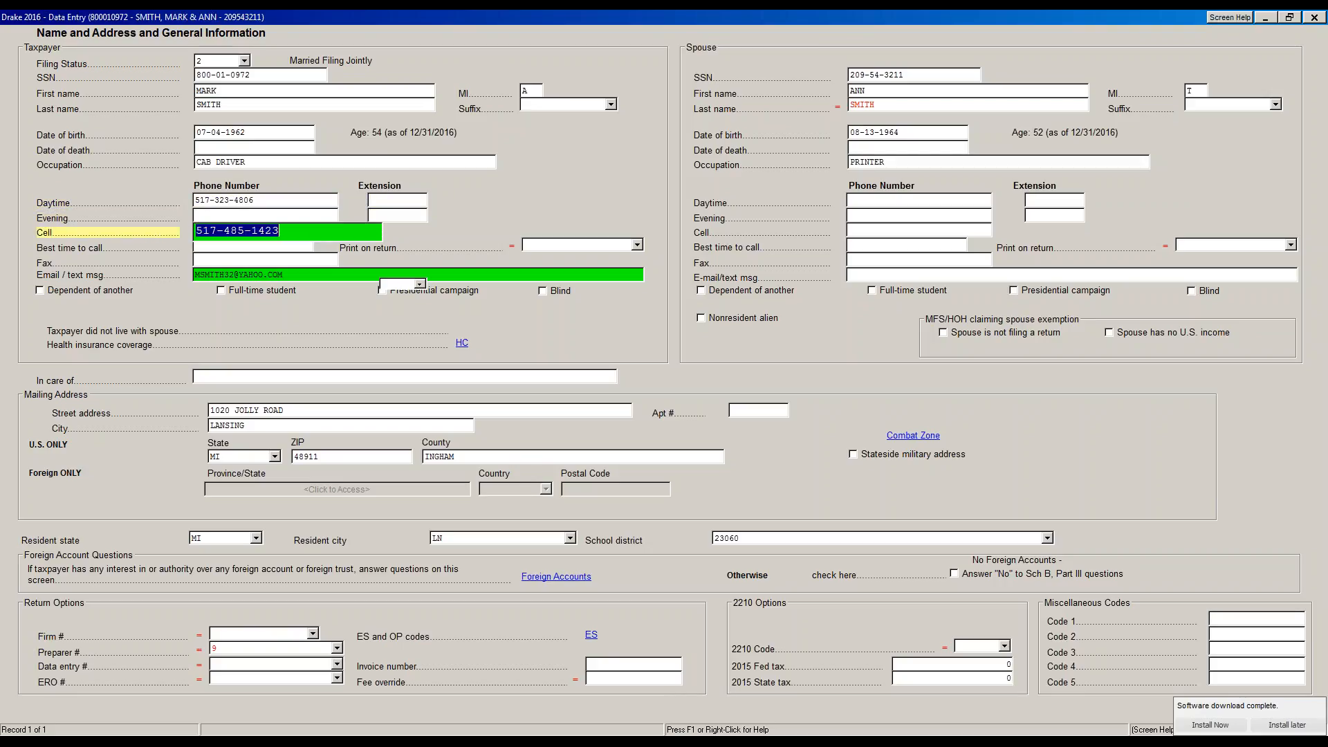
{"action": "key", "text": "Tab"}
{"action": "key", "text": "Tab"}
{"action": "key", "text": "Tab"}
{"action": "key", "text": "Tab"}
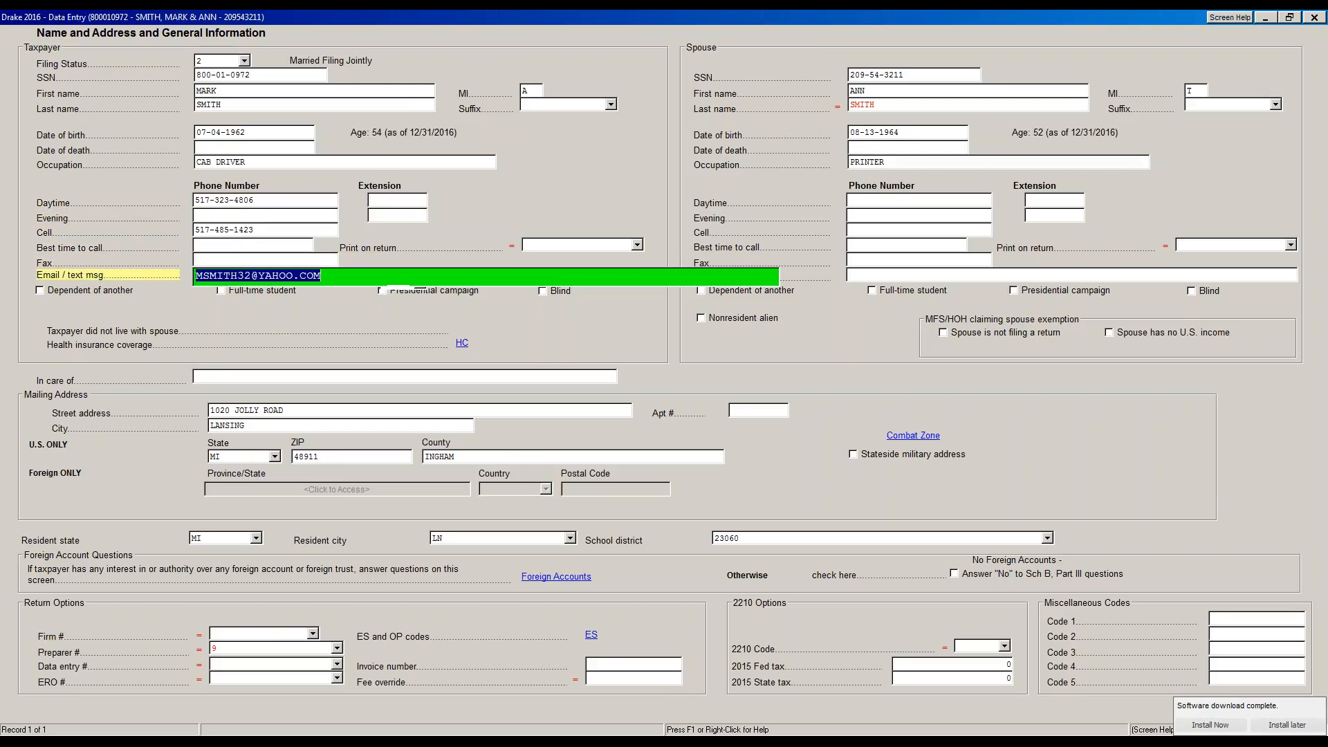
{"action": "key", "text": "Tab"}
{"action": "key", "text": "Tab"}
{"action": "key", "text": "Tab"}
{"action": "key", "text": "Tab"}
{"action": "key", "text": "Tab"}
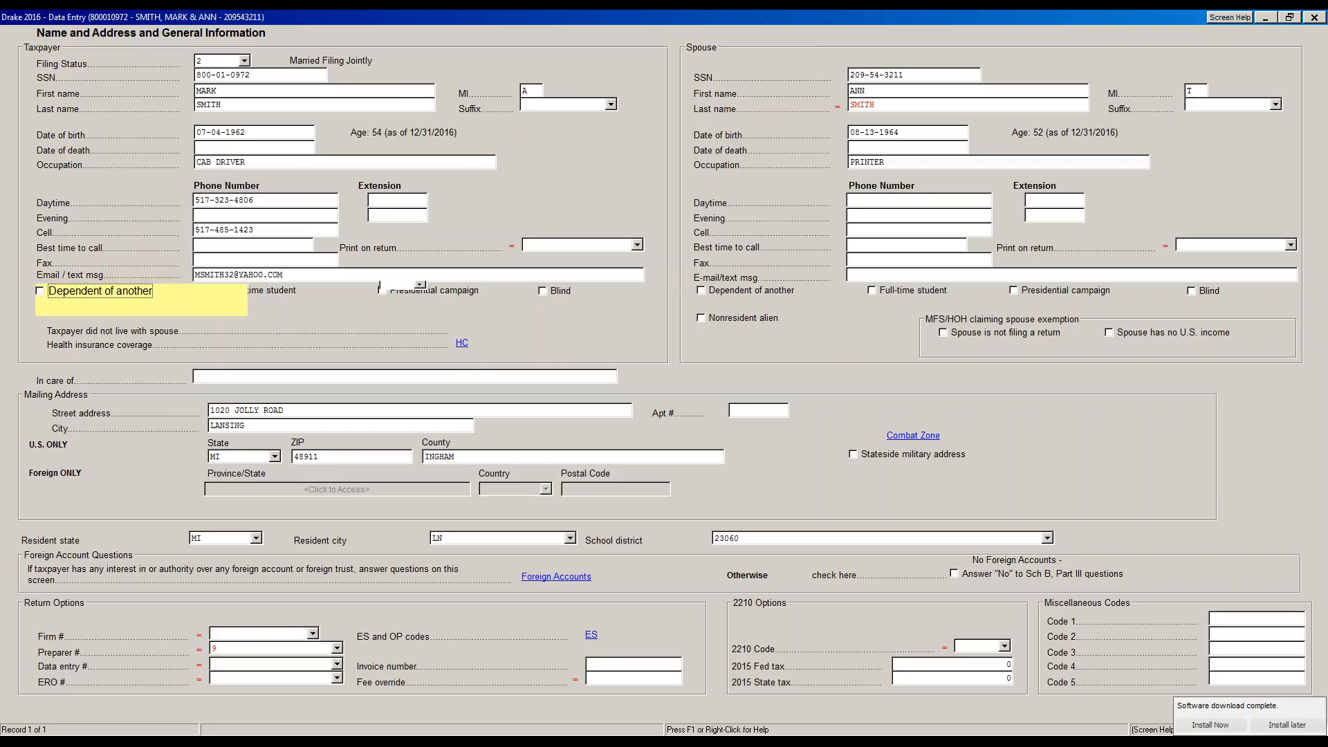
{"action": "key", "text": "Tab"}
{"action": "key", "text": "Tab"}
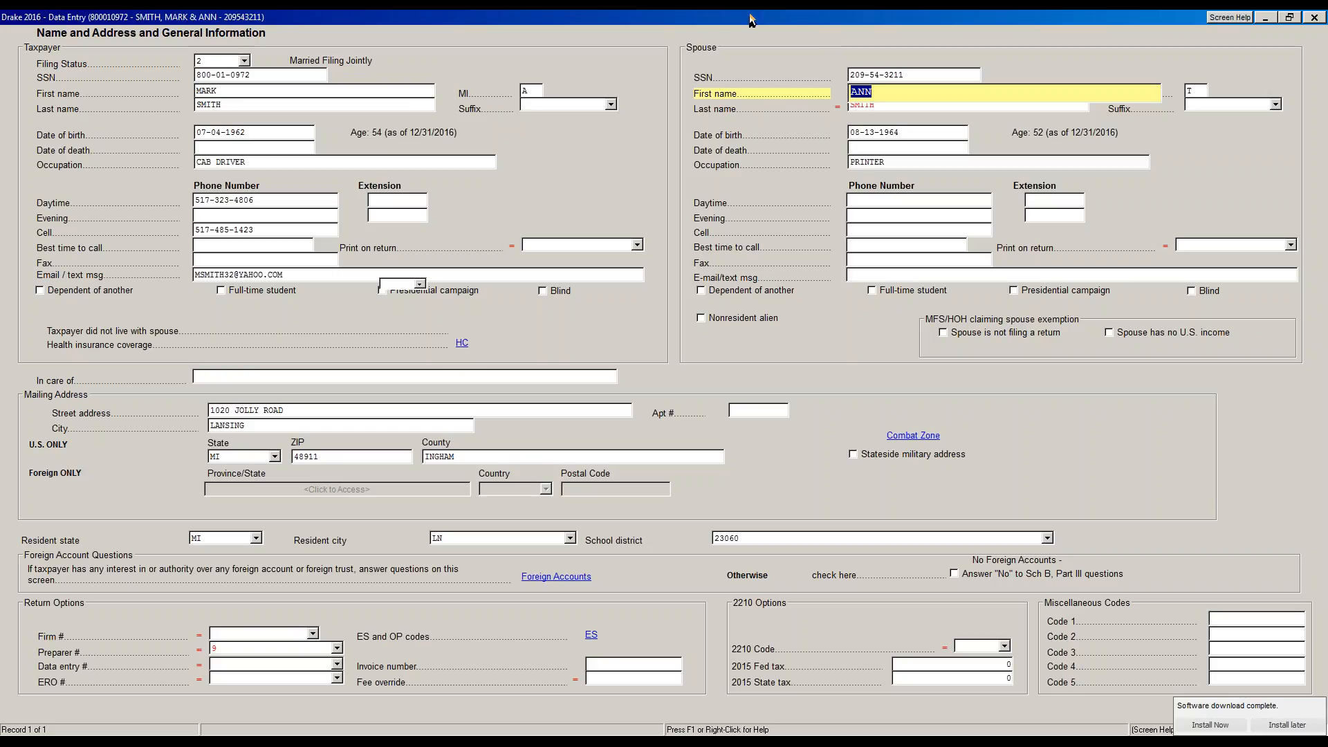
{"action": "left_click_drag", "start_coordinate": [752, 20], "coordinate": [1, 21]}
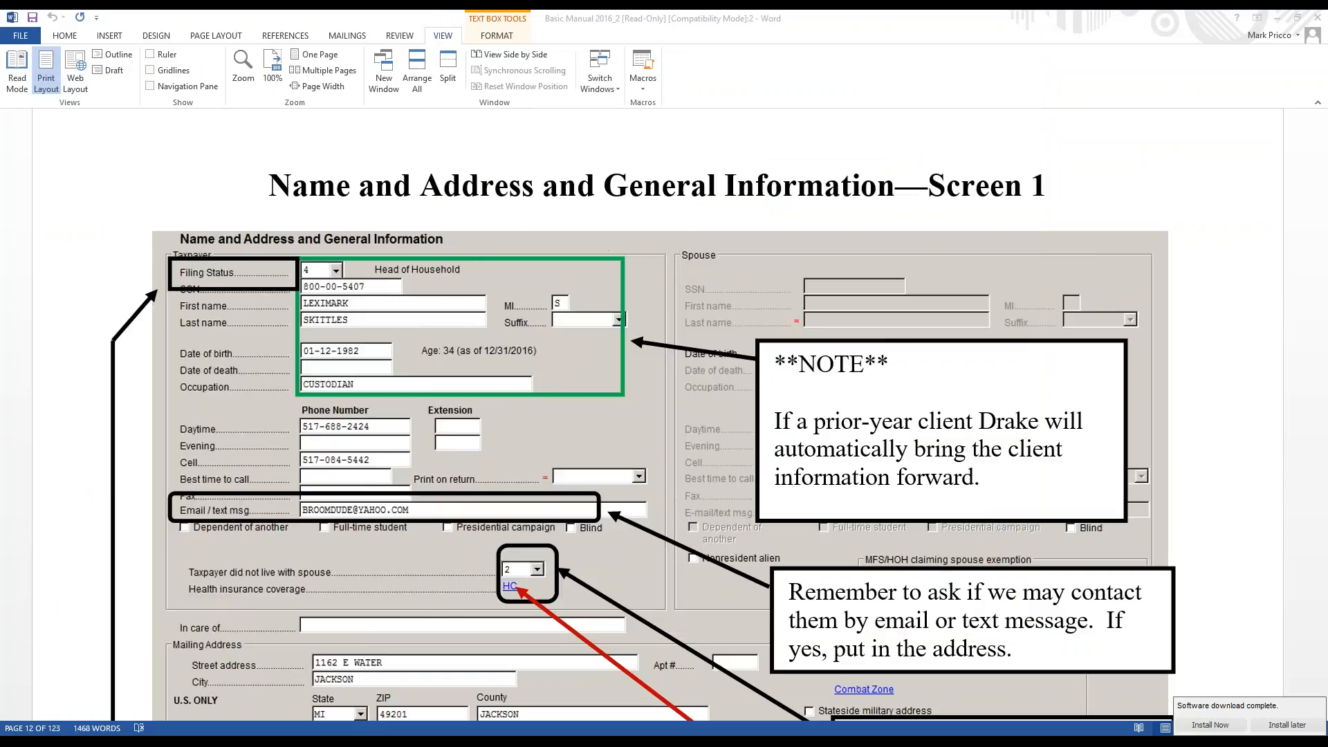
{"action": "scroll", "coordinate": [709, 283], "scroll_direction": "down", "scroll_amount": 5}
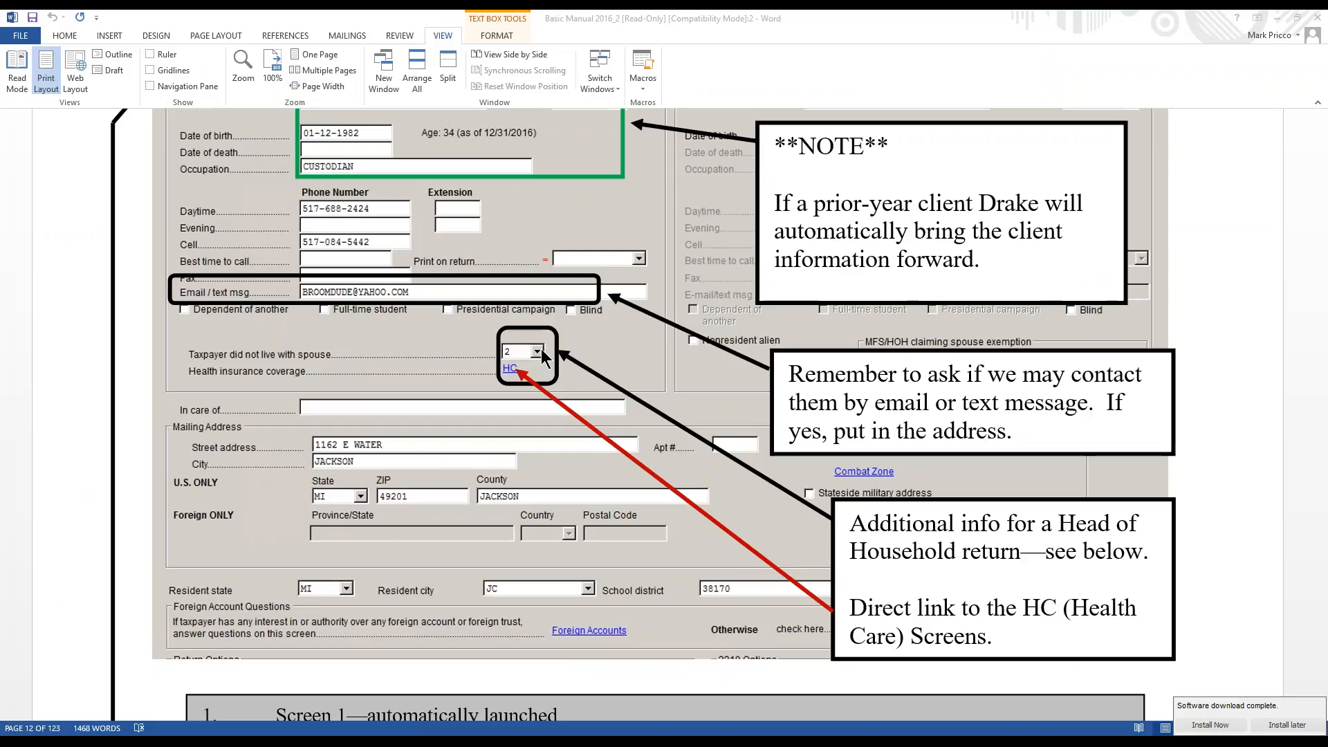
{"action": "scroll", "coordinate": [538, 351], "scroll_direction": "up", "scroll_amount": 1}
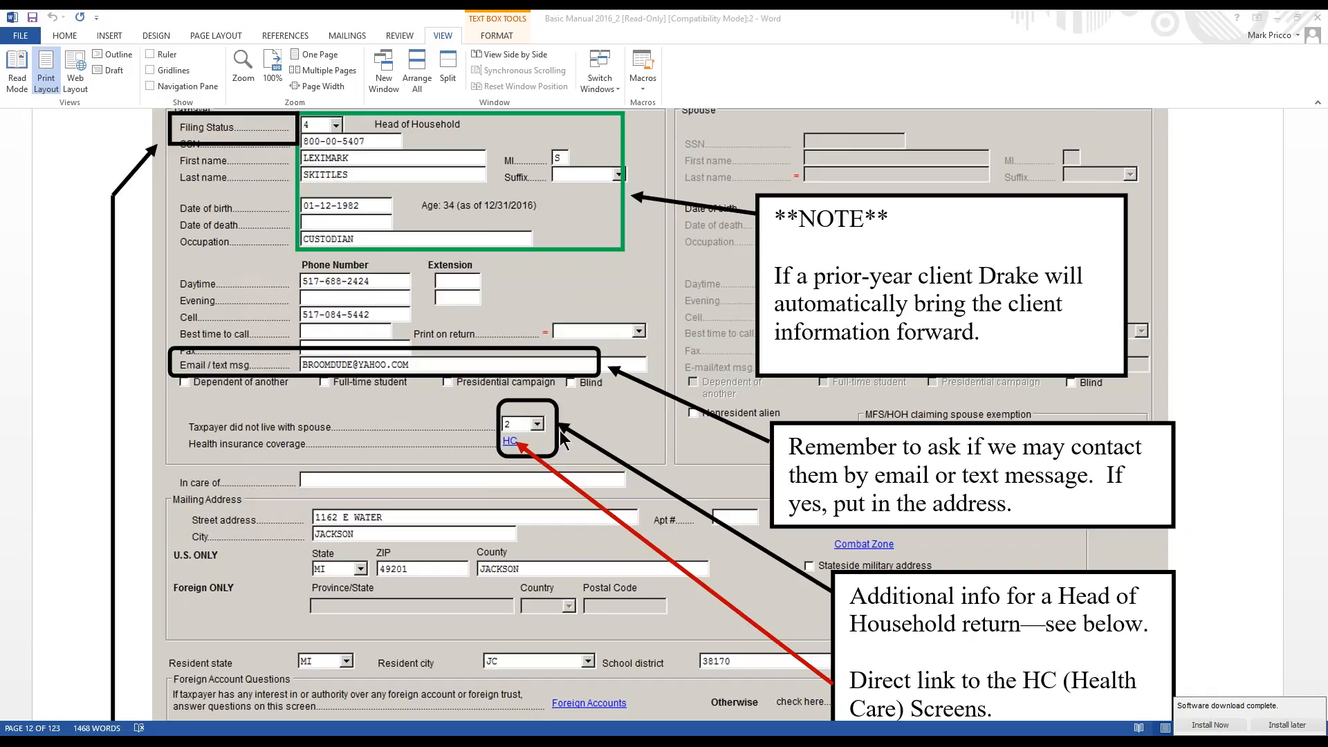
{"action": "left_click_drag", "start_coordinate": [0, 100], "coordinate": [834, 73]}
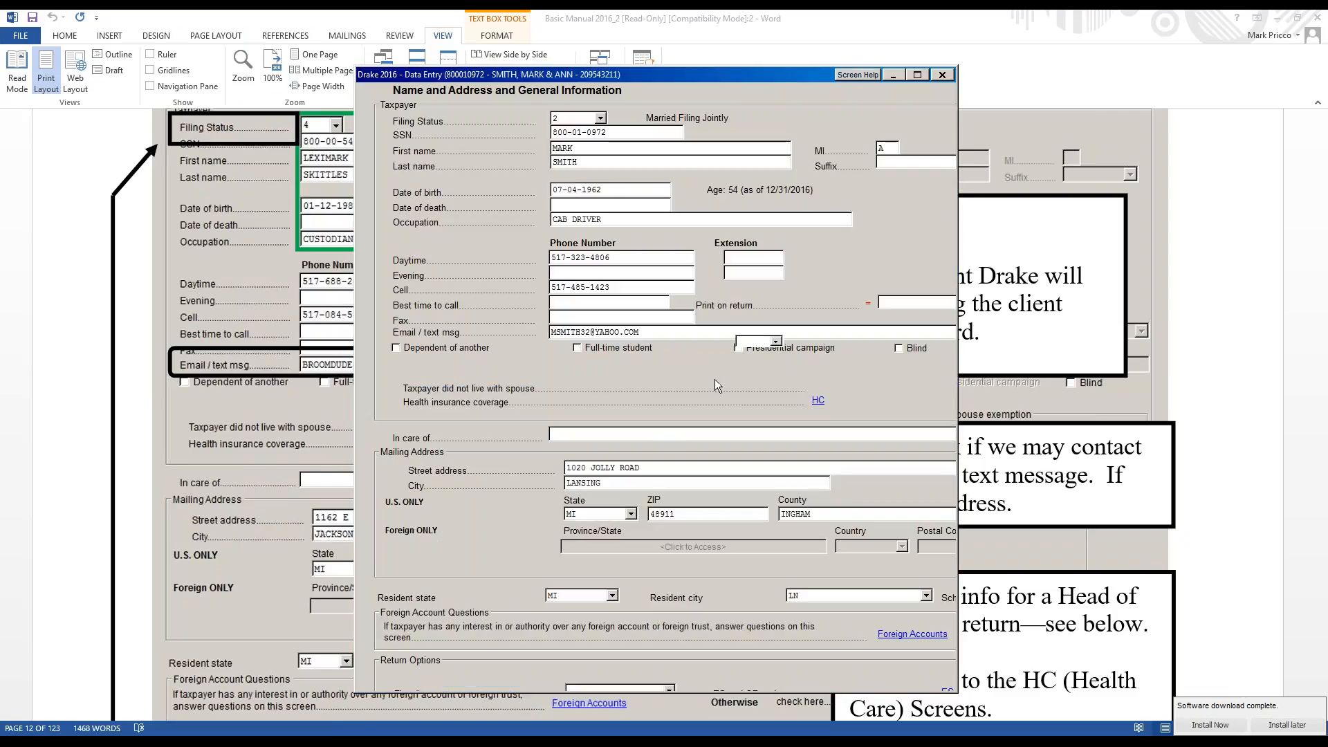
{"action": "left_click", "coordinate": [915, 72]}
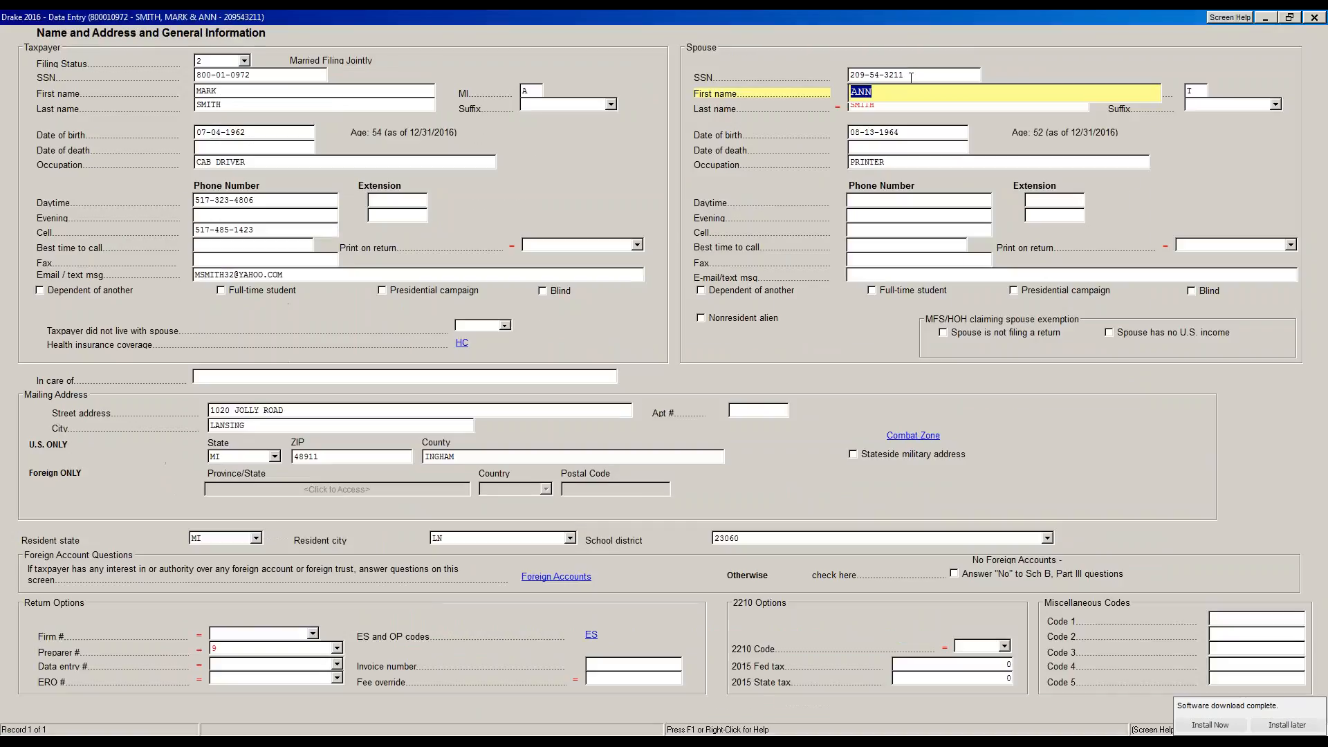
Set 'Taxpayer did not live with spouse' to 1 (last 6 months), then scroll the Word manual toward Filing Status
{"action": "left_click", "coordinate": [502, 323]}
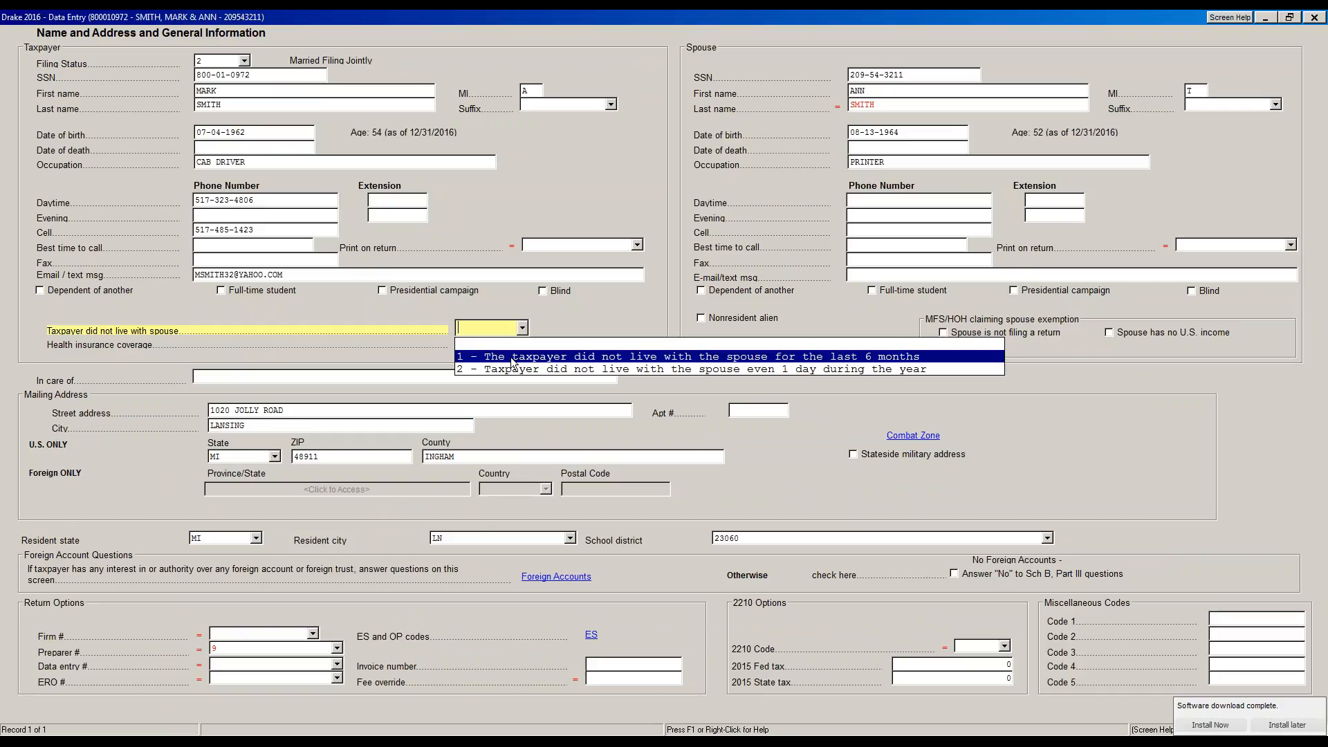
{"action": "left_click", "coordinate": [841, 357]}
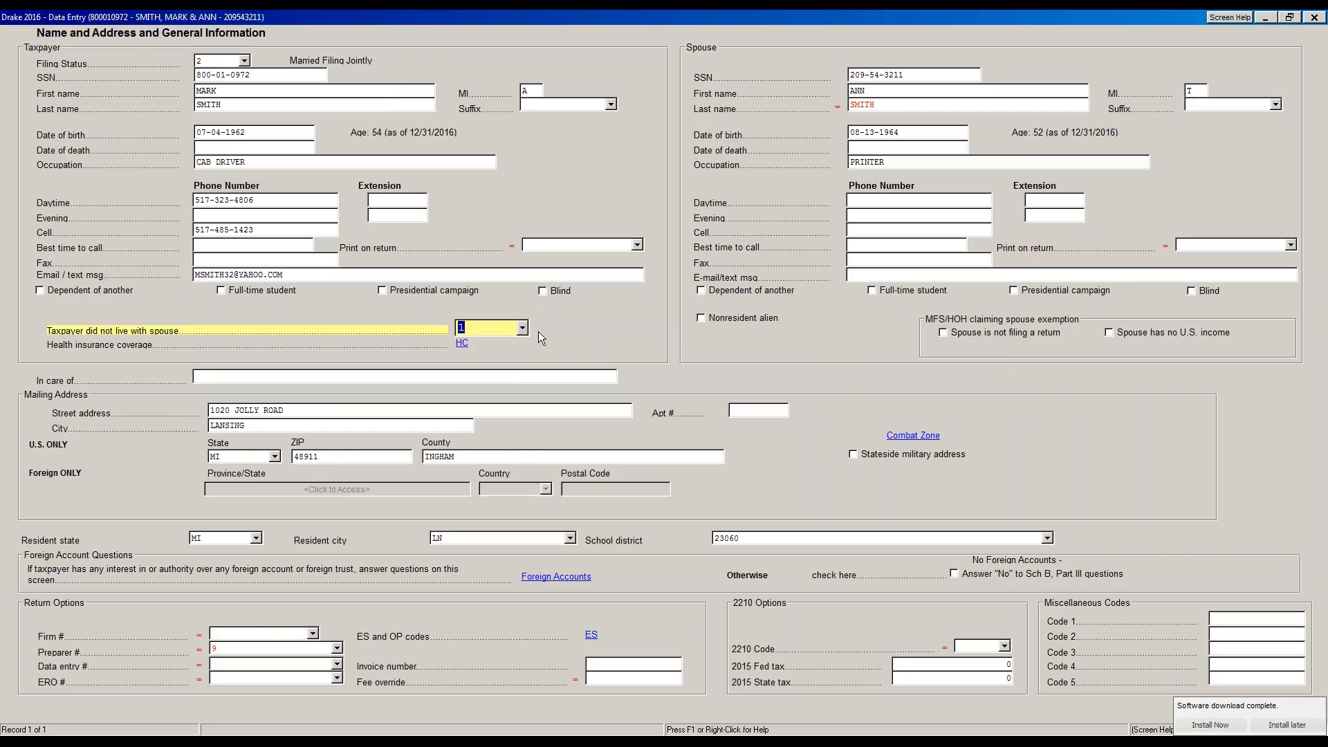
{"action": "left_click_drag", "start_coordinate": [738, 14], "coordinate": [0, 35]}
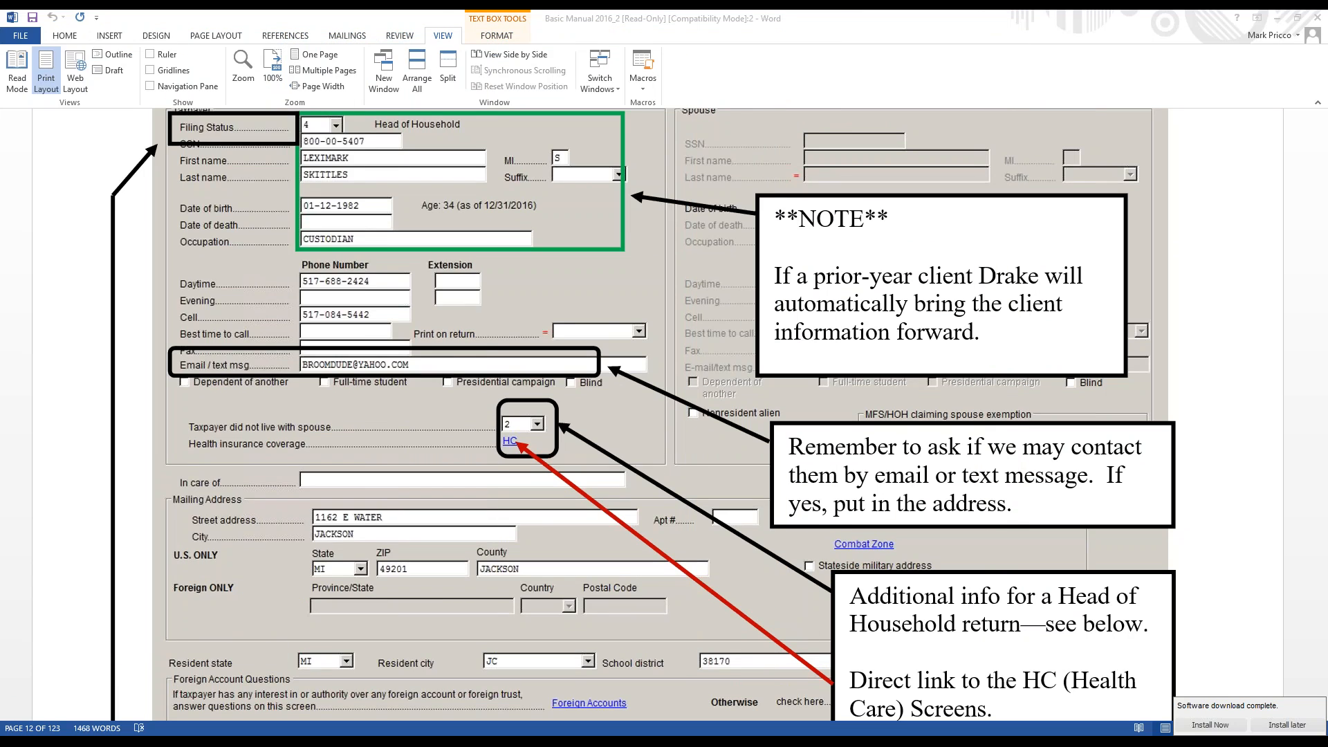
{"action": "scroll", "coordinate": [672, 260], "scroll_direction": "down", "scroll_amount": 5}
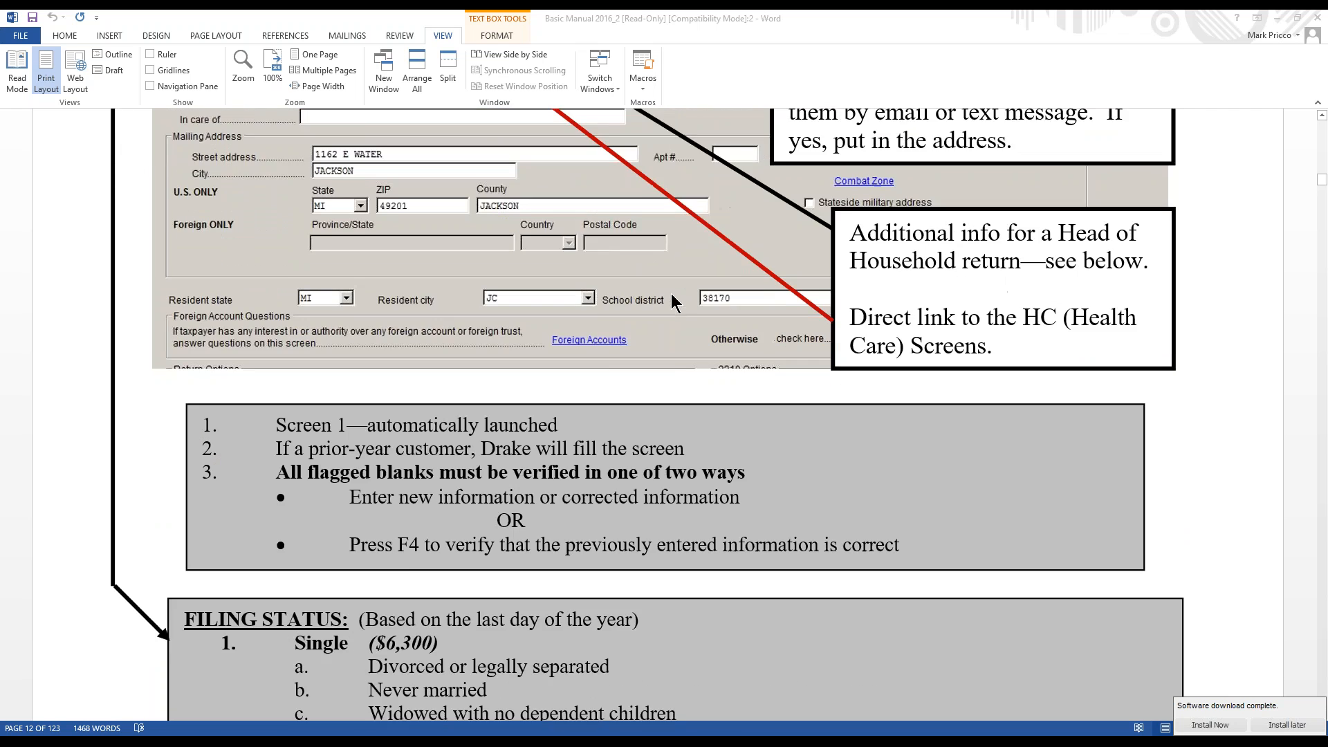